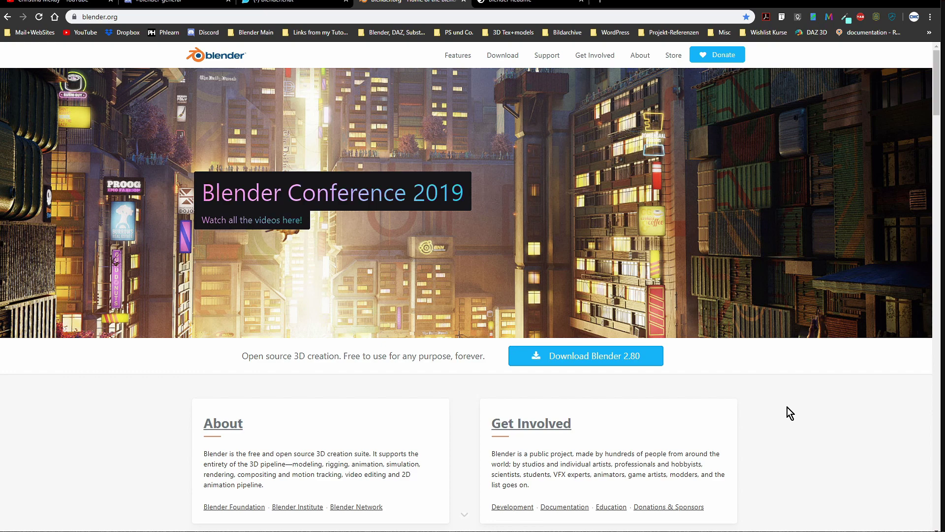
Step: Go to the Blender 2.80 download page from the blender.org home page
{"action": "left_click", "coordinate": [562, 360]}
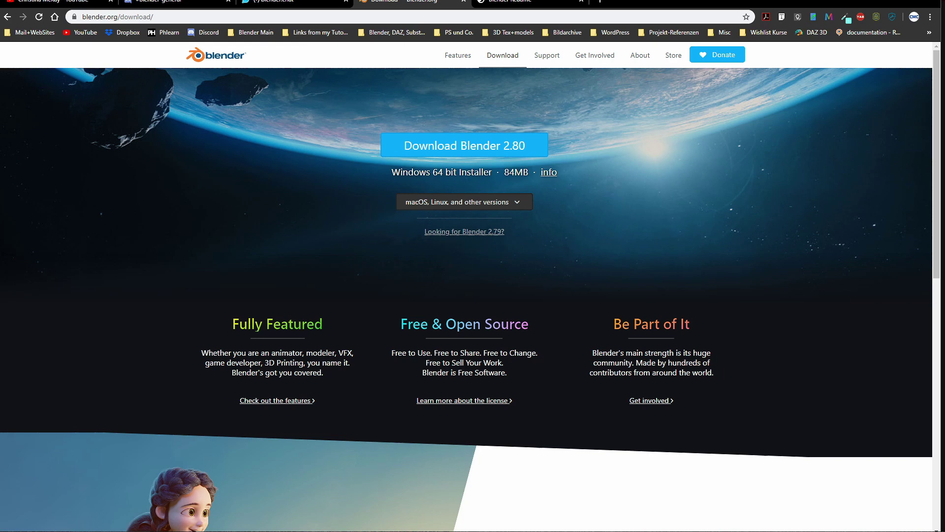
{"action": "key", "text": "alt+Tab"}
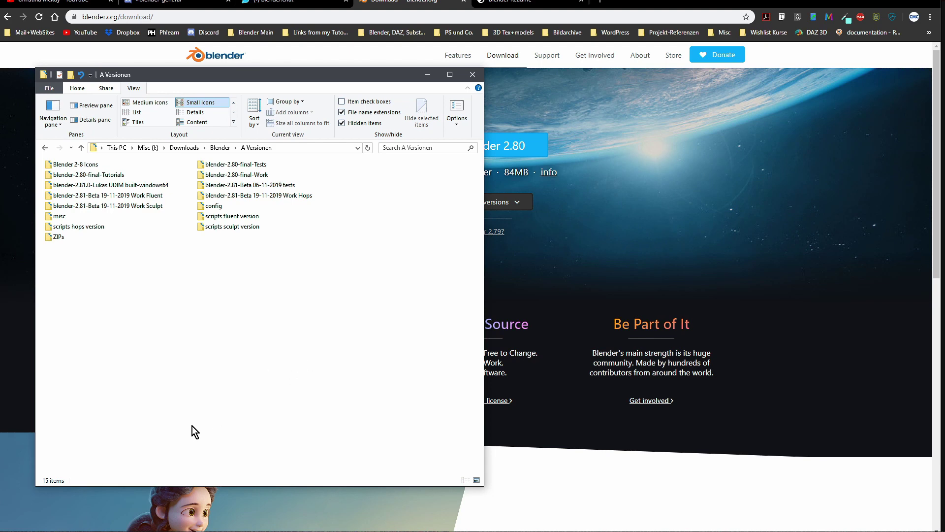
Step: Check the 'macOS, Linux, and other versions' list, then switch to the 2.81 release folder
{"action": "left_click", "coordinate": [812, 411]}
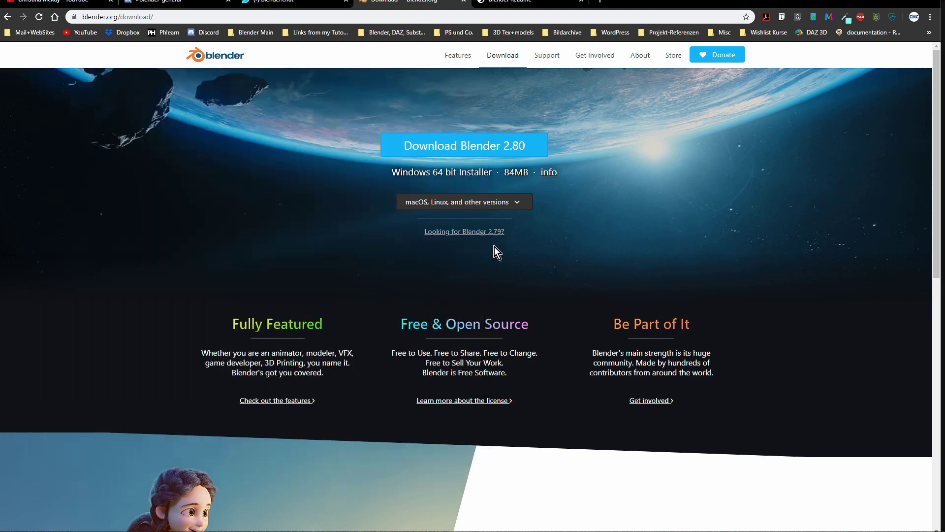
{"action": "left_click", "coordinate": [499, 206]}
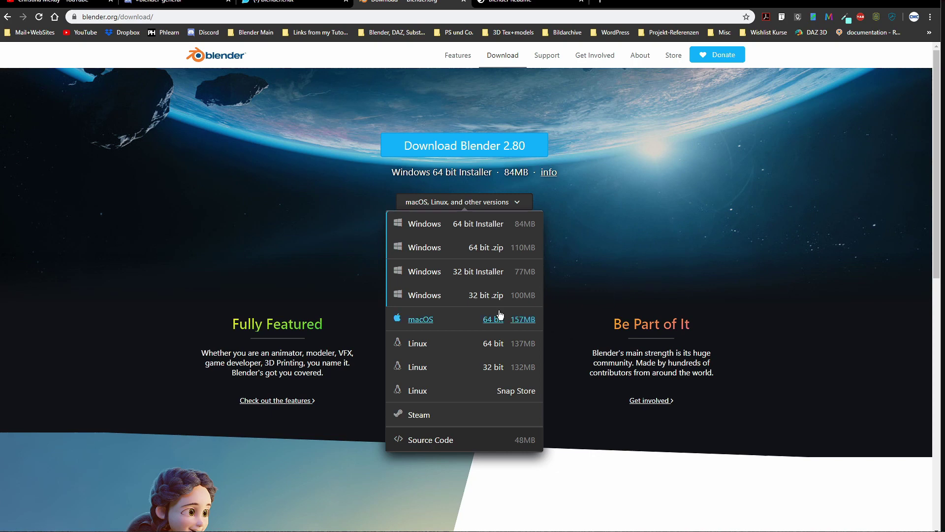
{"action": "left_click", "coordinate": [811, 338]}
{"action": "key", "text": "alt+Tab"}
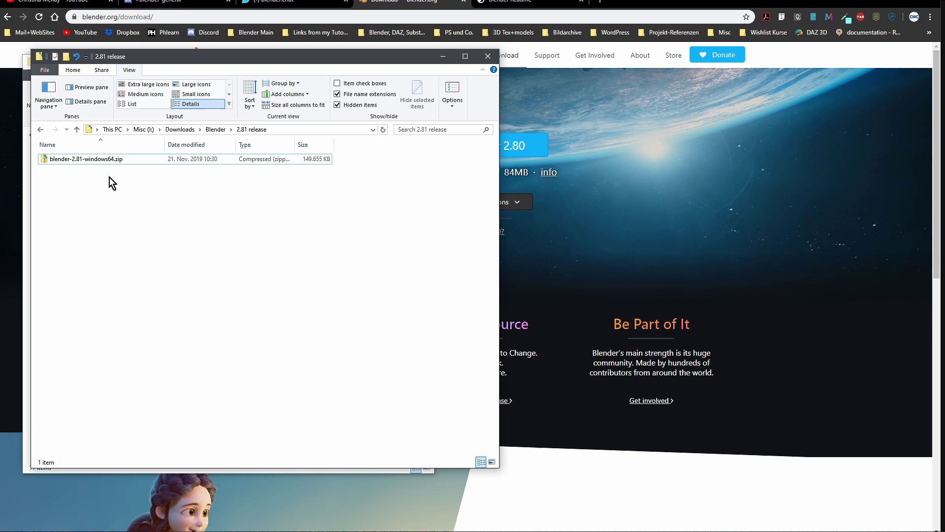
Step: Extract blender-2.81-windows64.zip in place with 7-Zip's Extract Here
{"action": "left_click", "coordinate": [101, 160]}
{"action": "right_click", "coordinate": [101, 161]}
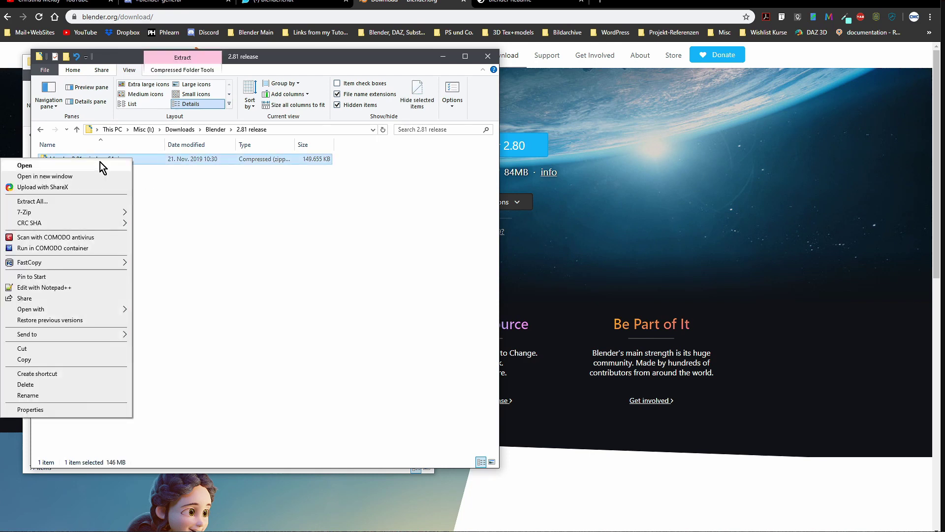
{"action": "mouse_move", "coordinate": [49, 214]}
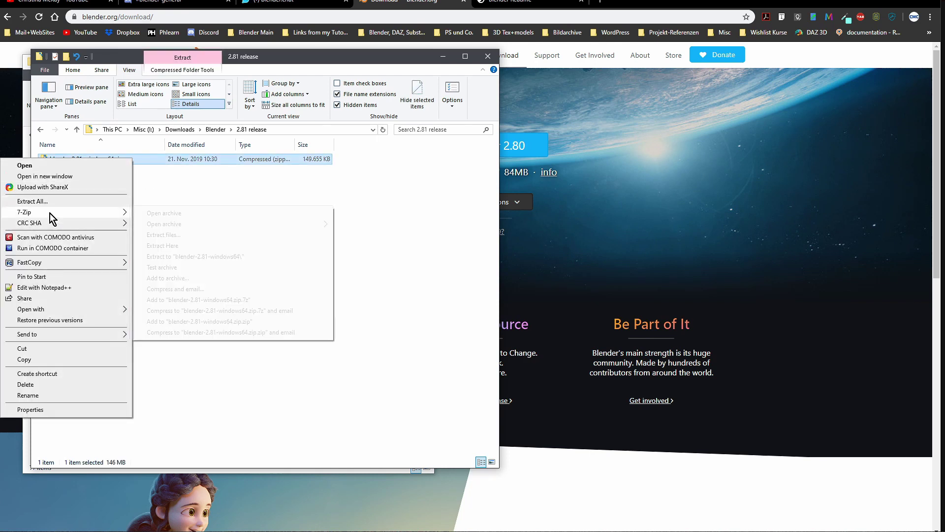
{"action": "left_click", "coordinate": [165, 246]}
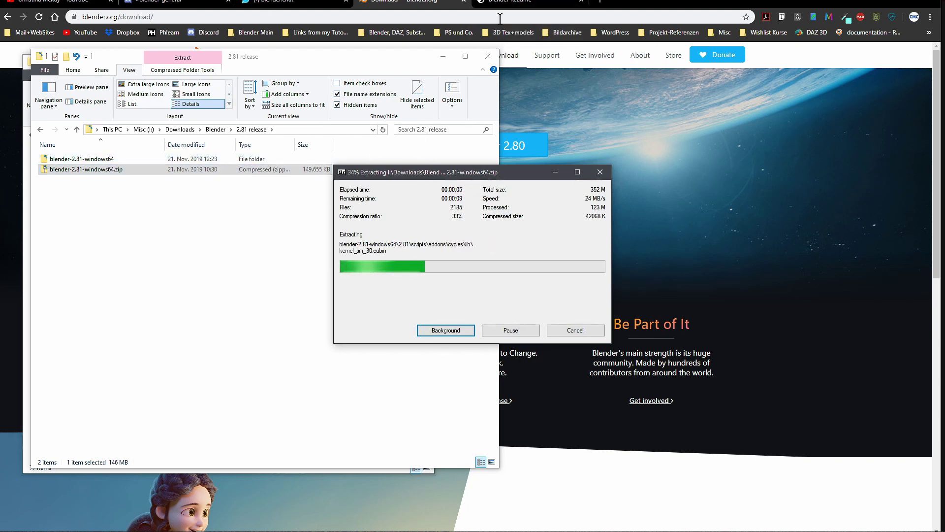
{"action": "left_click", "coordinate": [511, 1]}
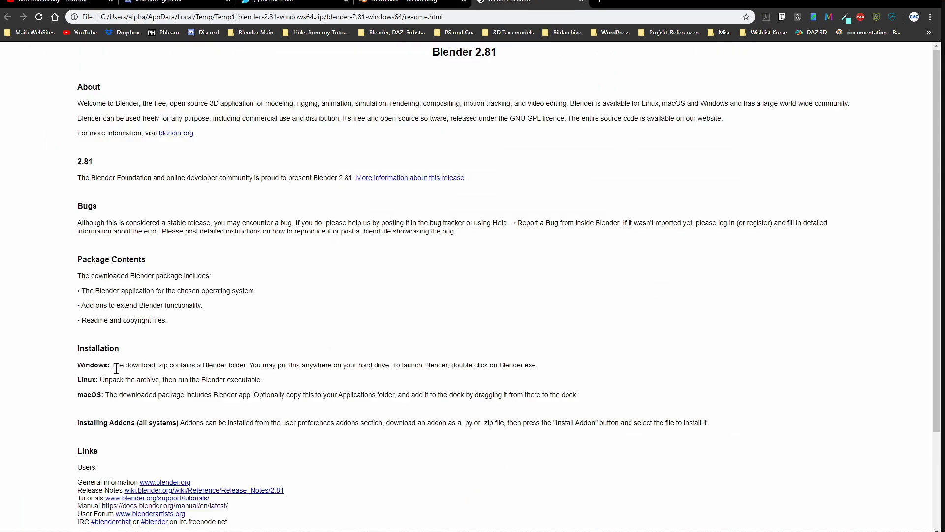
{"action": "left_click_drag", "start_coordinate": [111, 365], "coordinate": [547, 362]}
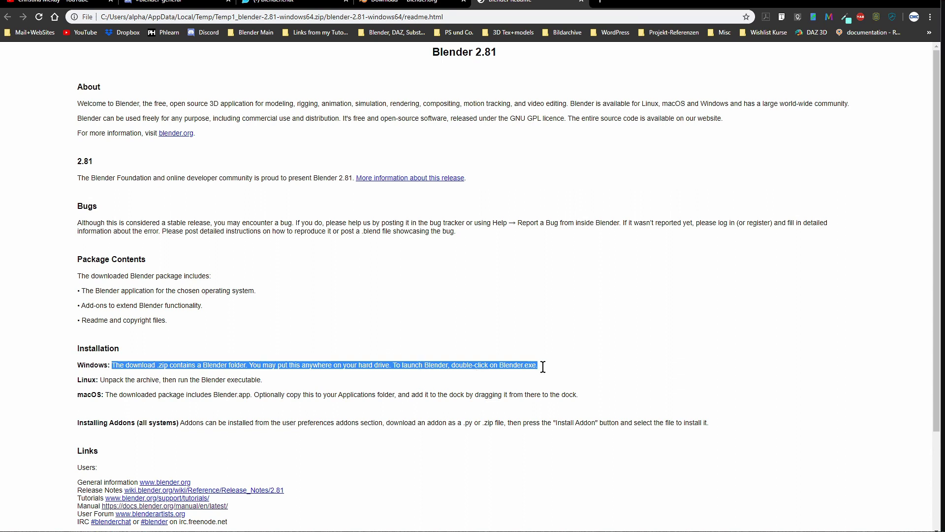
{"action": "left_click", "coordinate": [566, 365]}
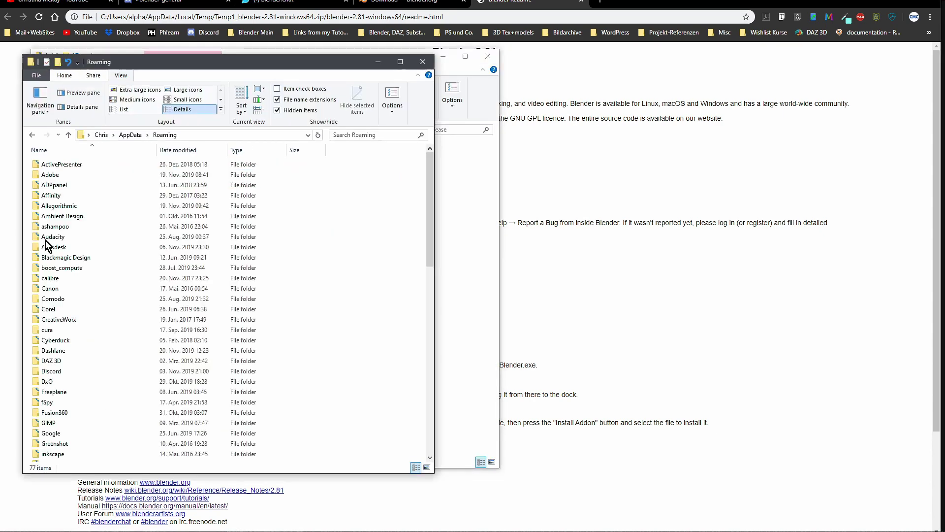
Step: Refresh the Roaming folder listing and return to the 2.81 release folder
{"action": "right_click", "coordinate": [285, 296]}
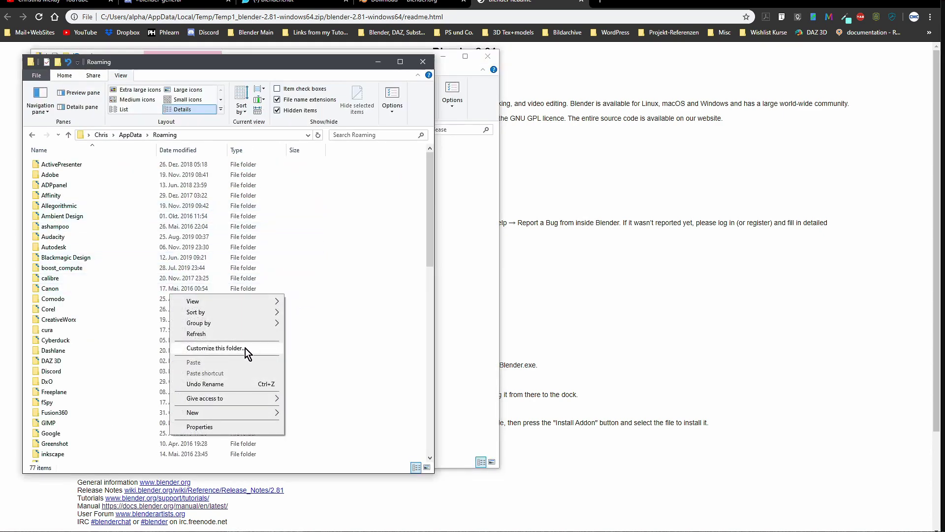
{"action": "left_click", "coordinate": [222, 334]}
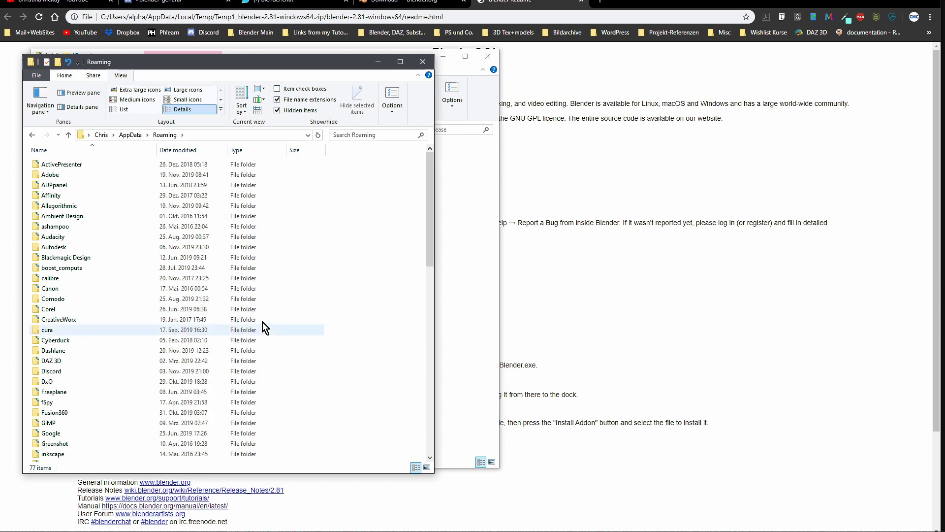
{"action": "left_click", "coordinate": [463, 367]}
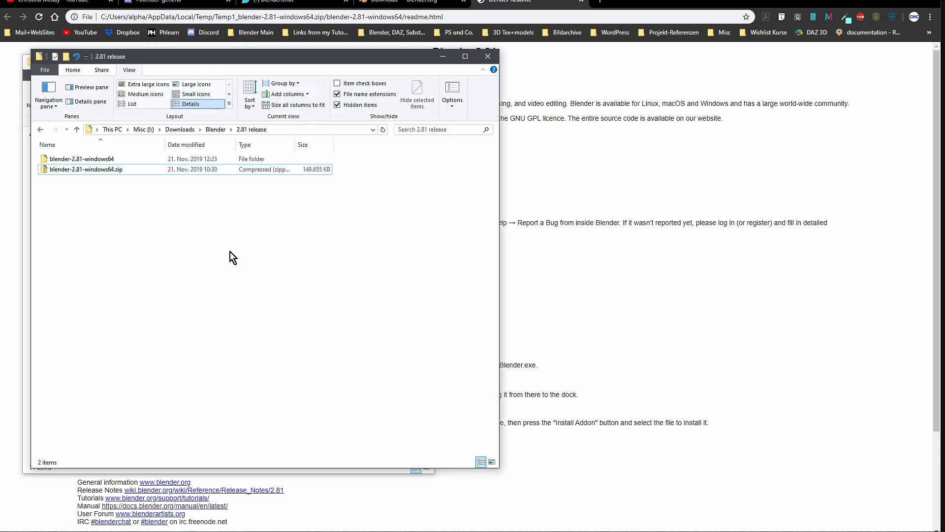
Step: Look through blender-2.81-windows64 and its 2.81 subfolder, then start blender.exe
{"action": "double_click", "coordinate": [76, 160]}
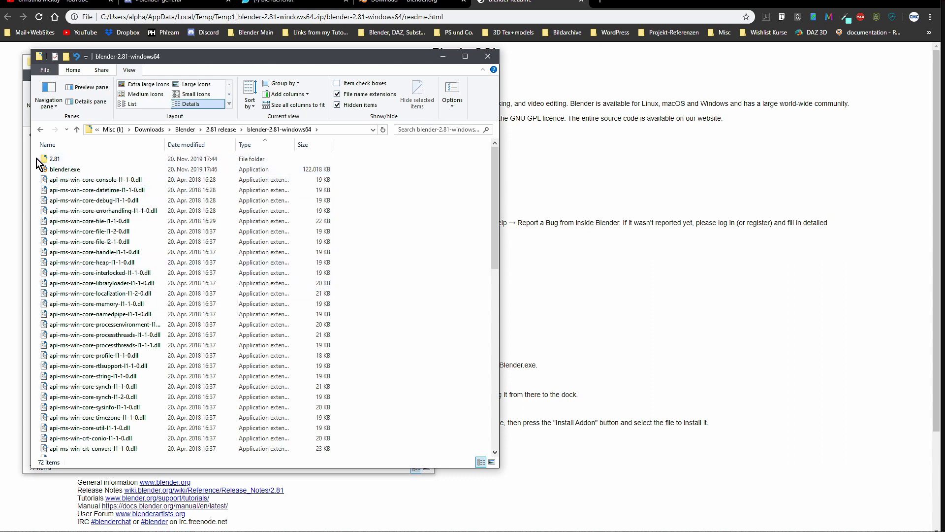
{"action": "left_click", "coordinate": [63, 161]}
{"action": "double_click", "coordinate": [63, 161]}
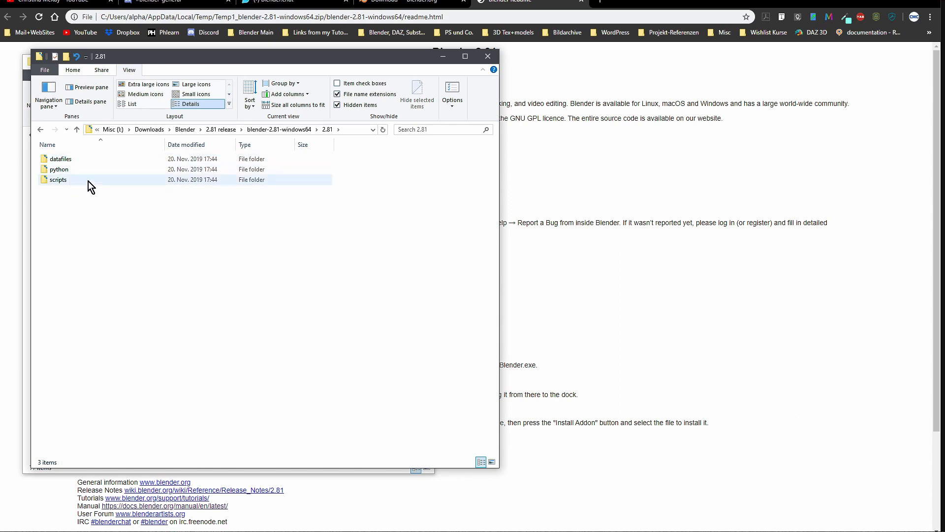
{"action": "left_click", "coordinate": [275, 129]}
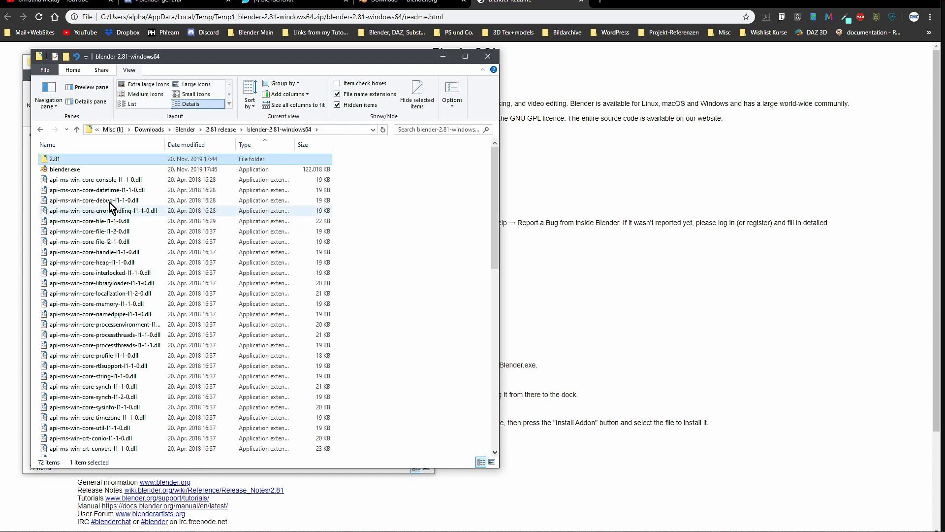
{"action": "left_click", "coordinate": [71, 169]}
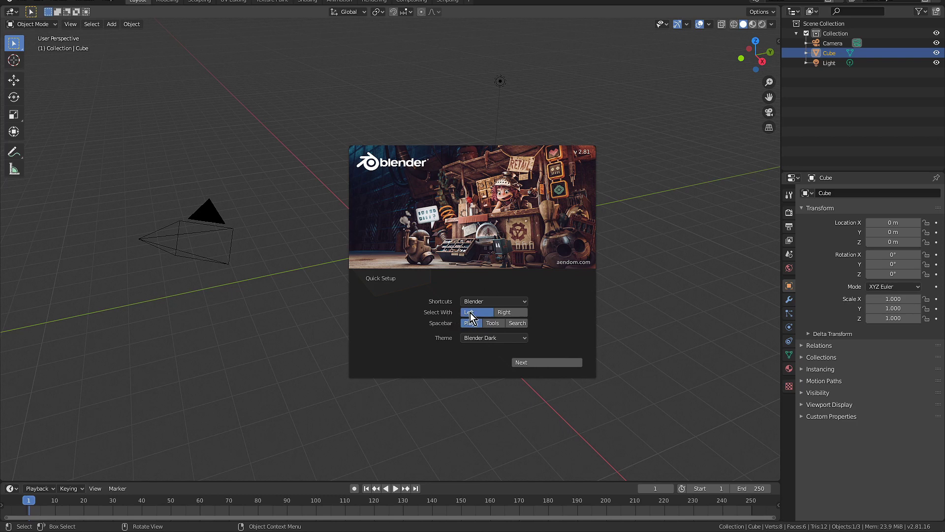
Step: Set the spacebar action to Search, finish Quick Setup, and switch to the Roaming folder
{"action": "left_click", "coordinate": [518, 324]}
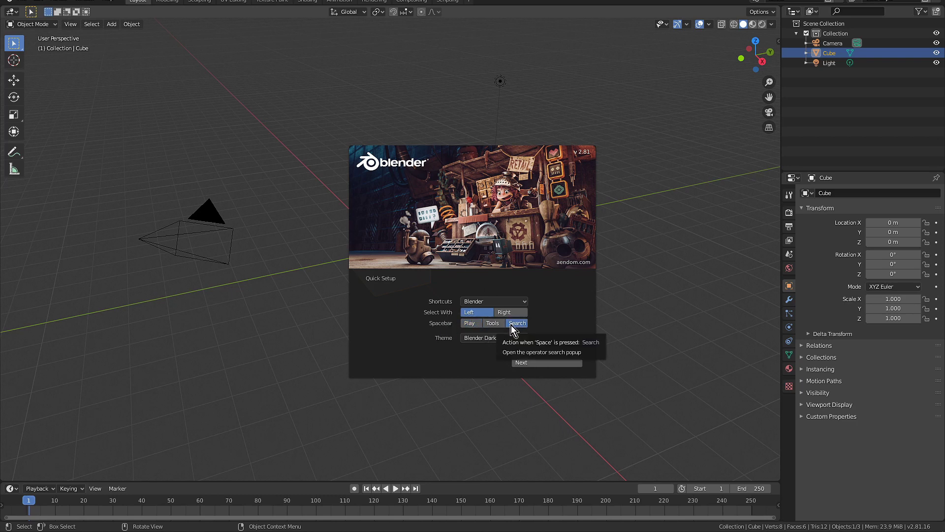
{"action": "left_click", "coordinate": [544, 366]}
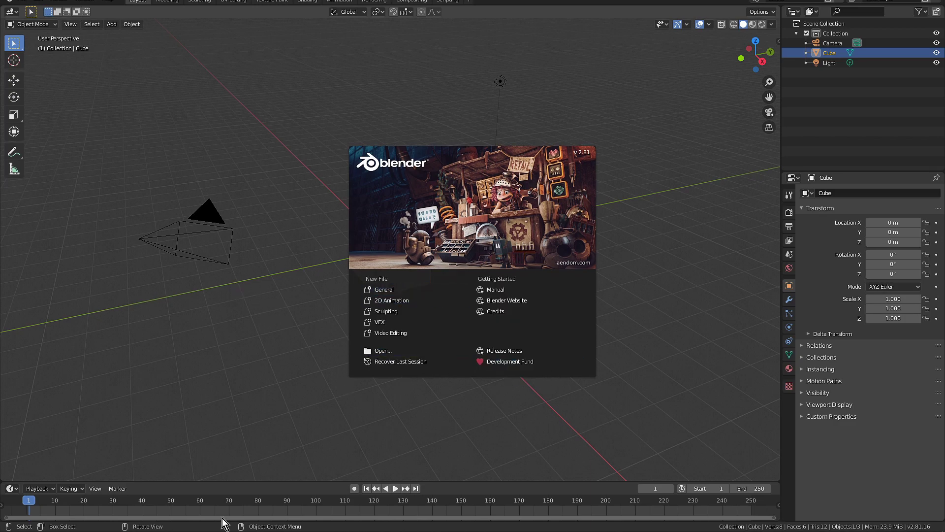
{"action": "key", "text": "alt+Tab"}
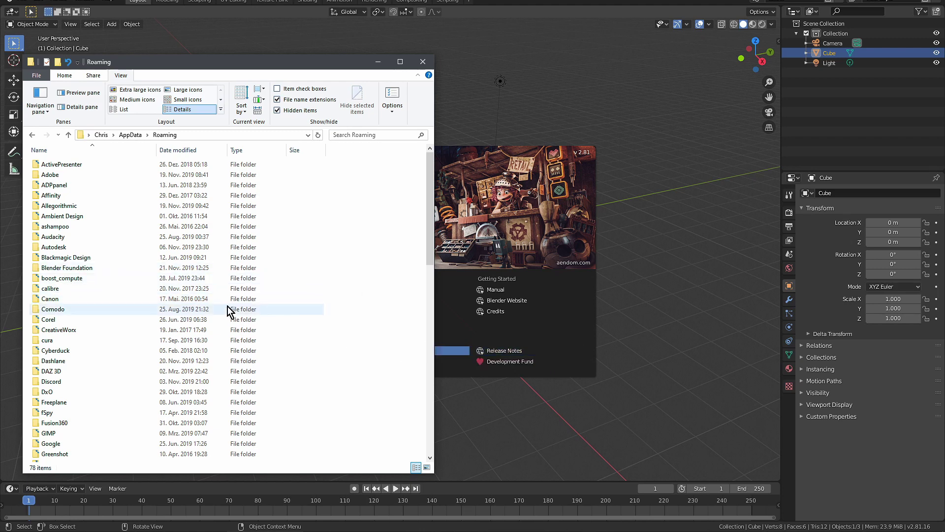
Step: Find the config folder under Blender Foundation > Blender > 2.81, then dismiss Blender's splash
{"action": "double_click", "coordinate": [76, 268]}
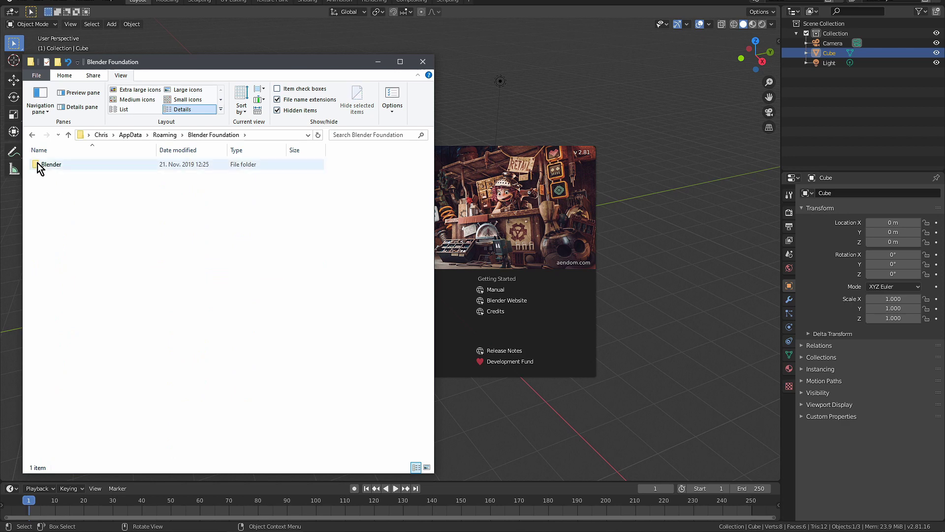
{"action": "left_click", "coordinate": [51, 166]}
{"action": "double_click", "coordinate": [51, 167]}
{"action": "double_click", "coordinate": [61, 165]}
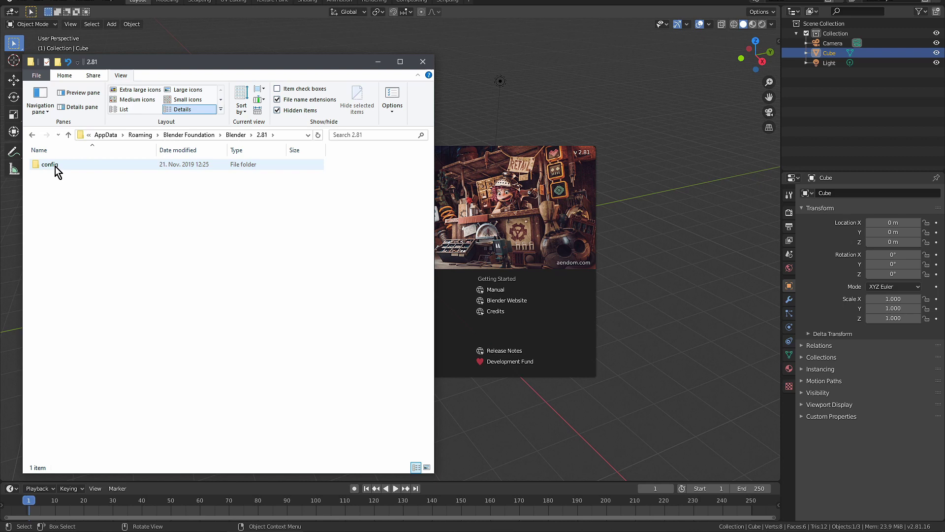
{"action": "mouse_move", "coordinate": [58, 165]}
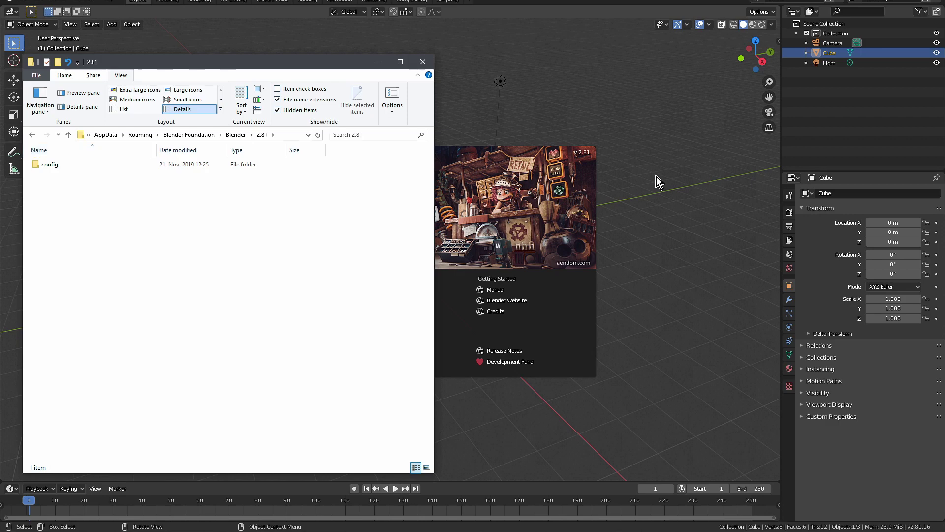
{"action": "left_click", "coordinate": [709, 106]}
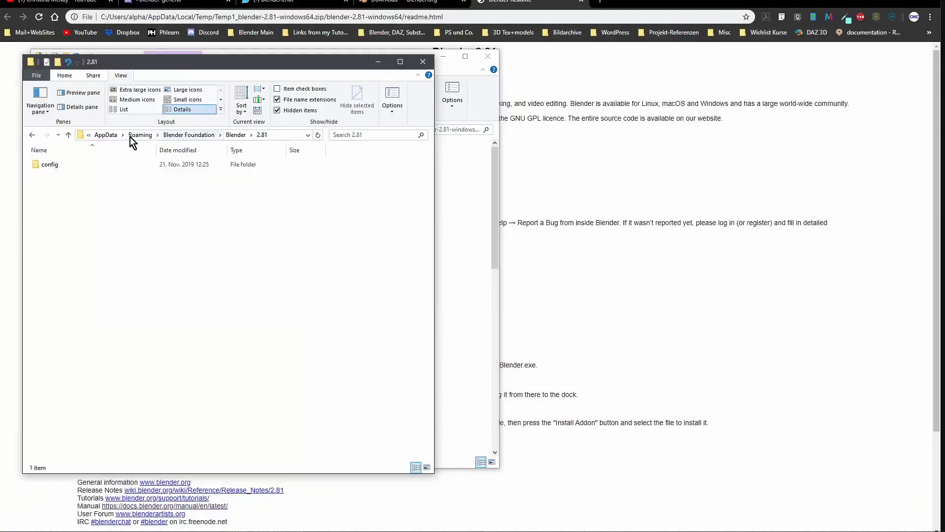
Step: Delete the Blender Foundation folder from Roaming and confirm the deletion
{"action": "left_click", "coordinate": [132, 136]}
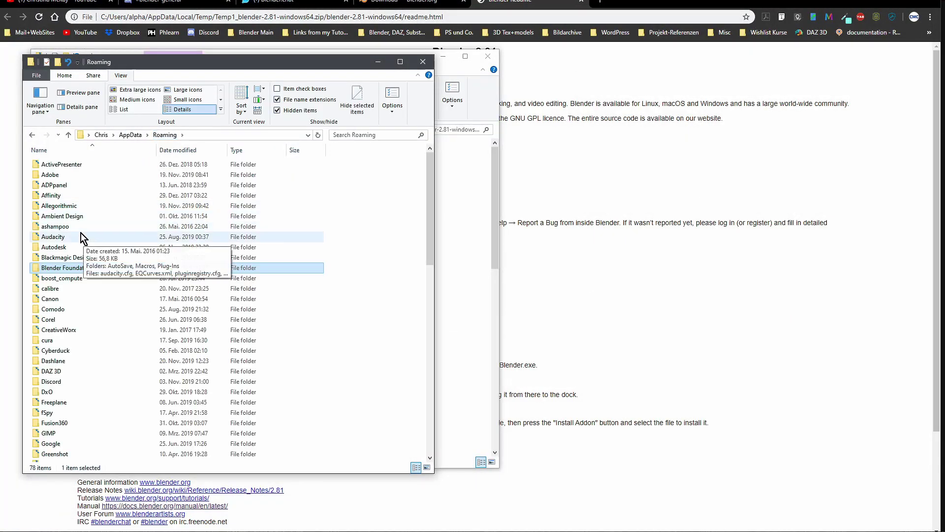
{"action": "right_click", "coordinate": [102, 269]}
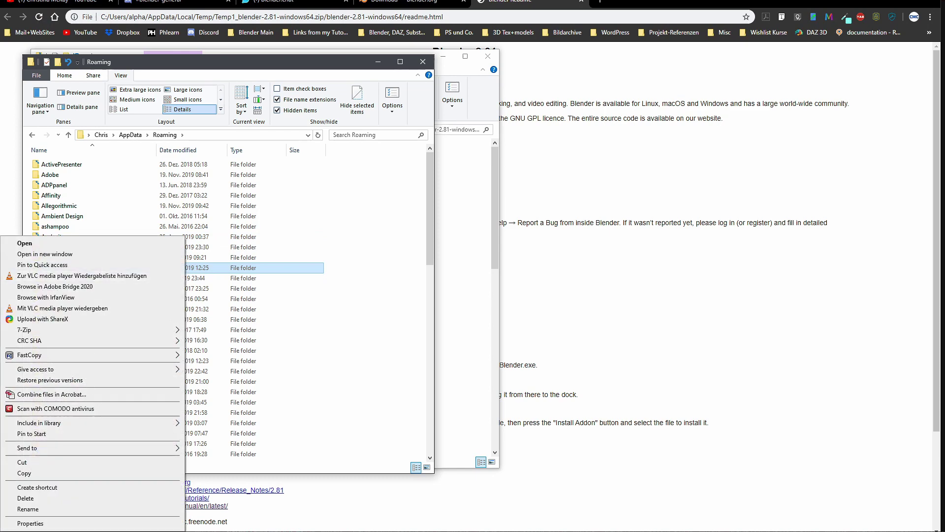
{"action": "left_click", "coordinate": [45, 498]}
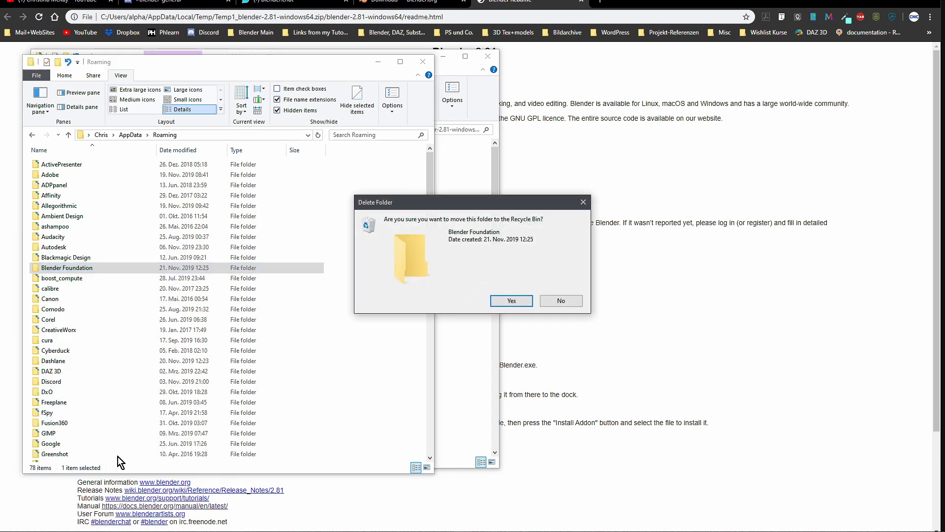
{"action": "left_click", "coordinate": [495, 303]}
{"action": "left_click", "coordinate": [498, 301]}
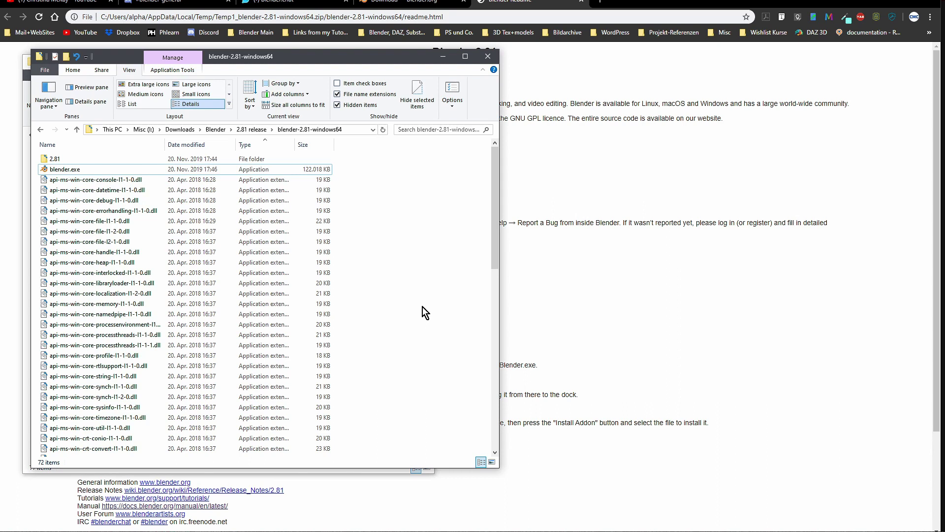
Step: Create a new folder named config inside the 2.81 folder
{"action": "left_click", "coordinate": [65, 159]}
{"action": "double_click", "coordinate": [65, 158]}
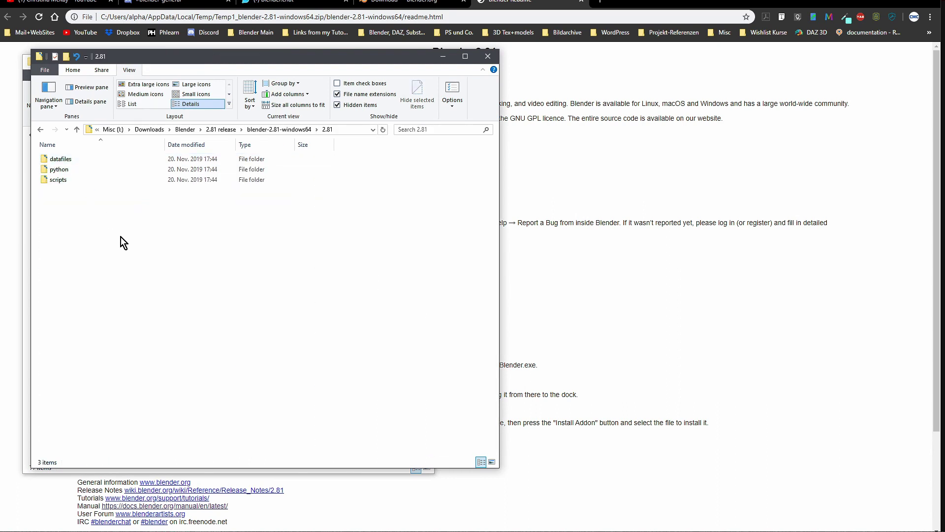
{"action": "right_click", "coordinate": [139, 276]}
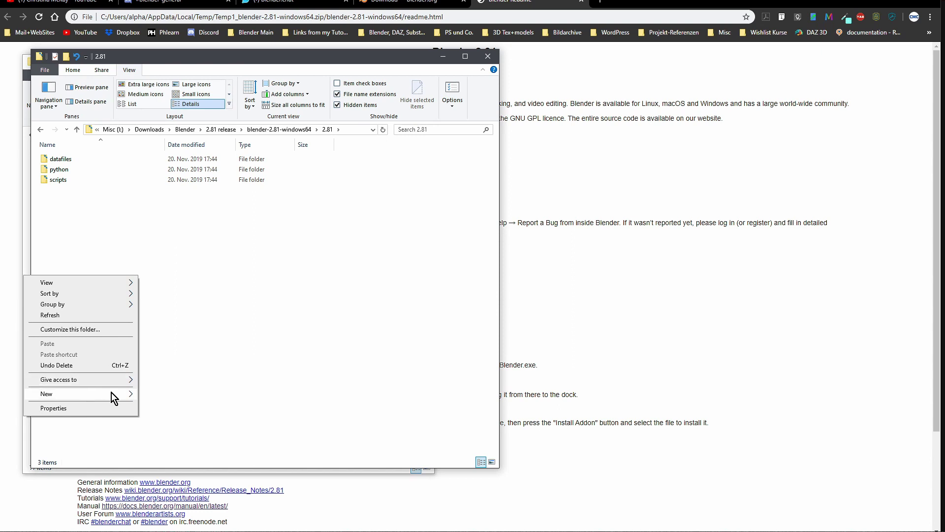
{"action": "mouse_move", "coordinate": [112, 395]}
{"action": "left_click", "coordinate": [189, 394]}
{"action": "type", "text": "co"}
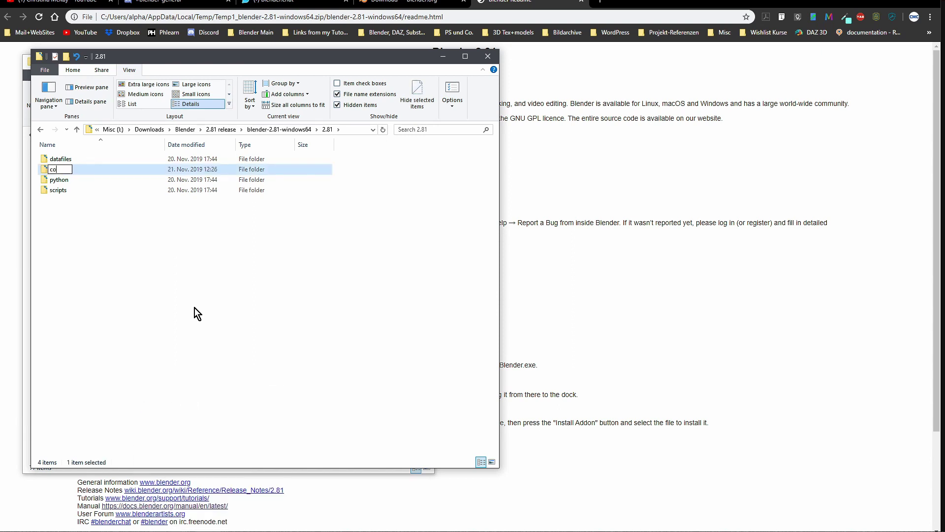
{"action": "type", "text": "nfig"}
{"action": "key", "text": "Return"}
Step: Rename the extracted folder to blender-2.81-windows64-work1
{"action": "left_click", "coordinate": [221, 129]}
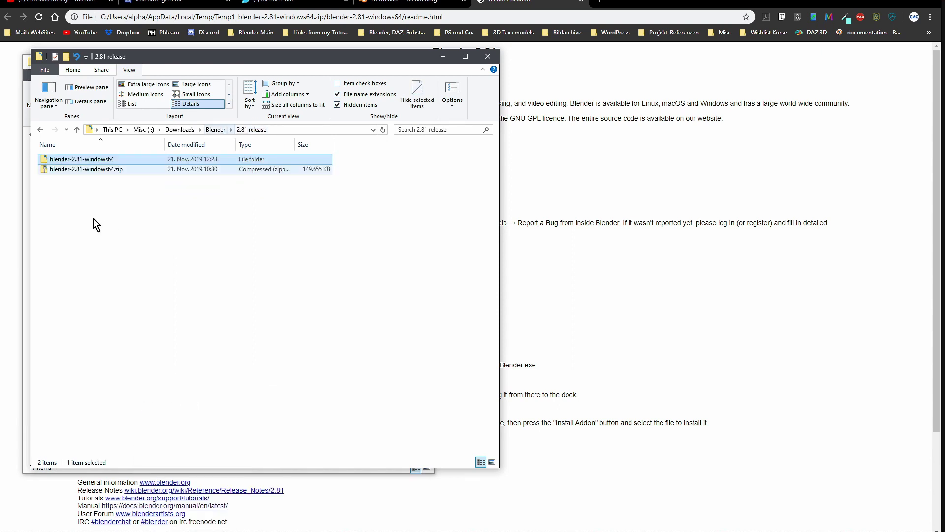
{"action": "left_click", "coordinate": [114, 159]}
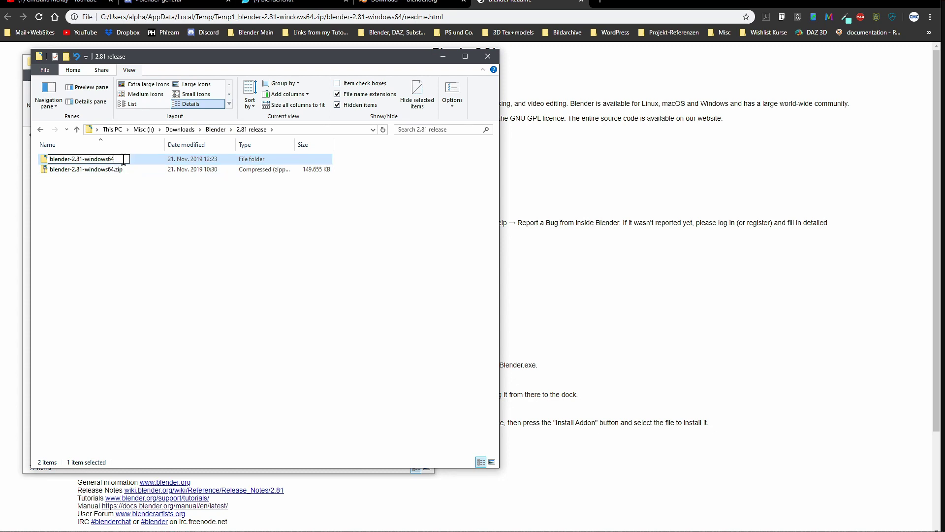
{"action": "type", "text": "-work1"}
{"action": "key", "text": "Return"}
Step: Duplicate the work1 folder and name the copy blender-2.81-windows64-work2
{"action": "left_click_drag", "start_coordinate": [135, 160], "coordinate": [131, 202], "text": "ctrl"}
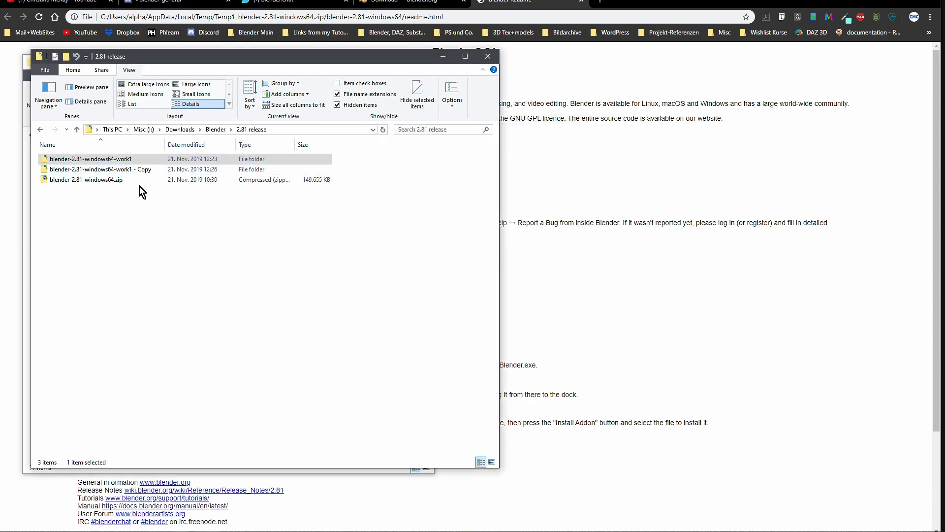
{"action": "left_click", "coordinate": [128, 169]}
{"action": "left_click", "coordinate": [130, 169]}
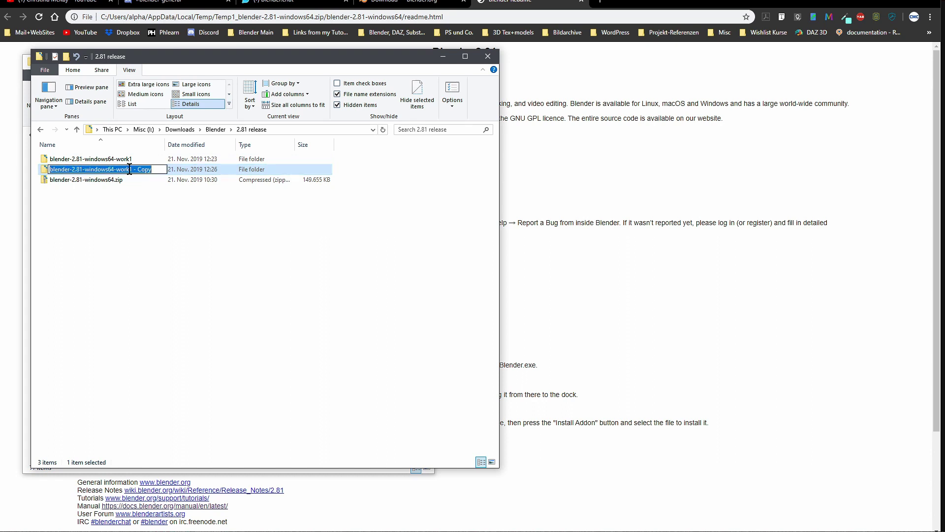
{"action": "left_click", "coordinate": [130, 170]}
{"action": "key", "text": "Delete"}
{"action": "key", "text": "Delete"}
{"action": "key", "text": "Delete"}
{"action": "key", "text": "Delete"}
{"action": "key", "text": "Delete"}
{"action": "key", "text": "Delete"}
{"action": "key", "text": "Delete"}
{"action": "key", "text": "Delete"}
{"action": "type", "text": "2"}
{"action": "key", "text": "Return"}
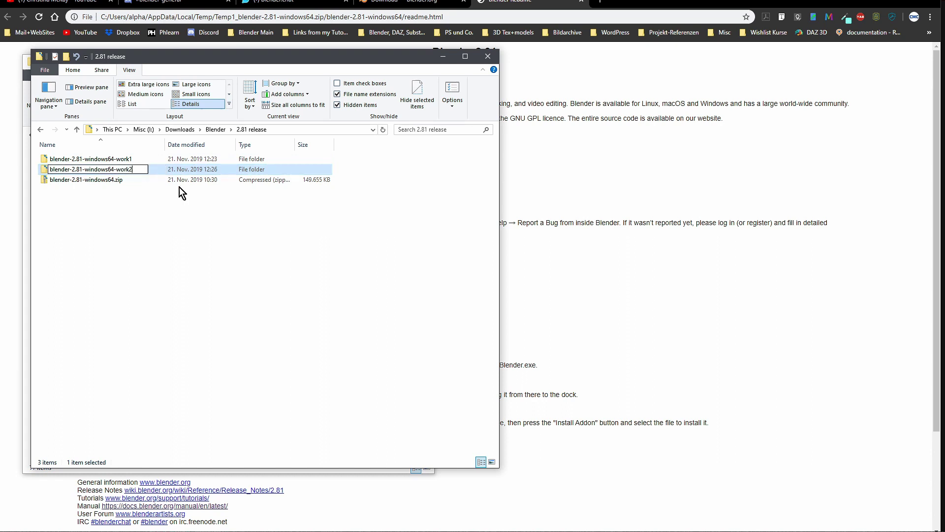
Step: Open the work1 folder, check its 2.81 subfolder, and sort the listing by type
{"action": "left_click", "coordinate": [111, 159]}
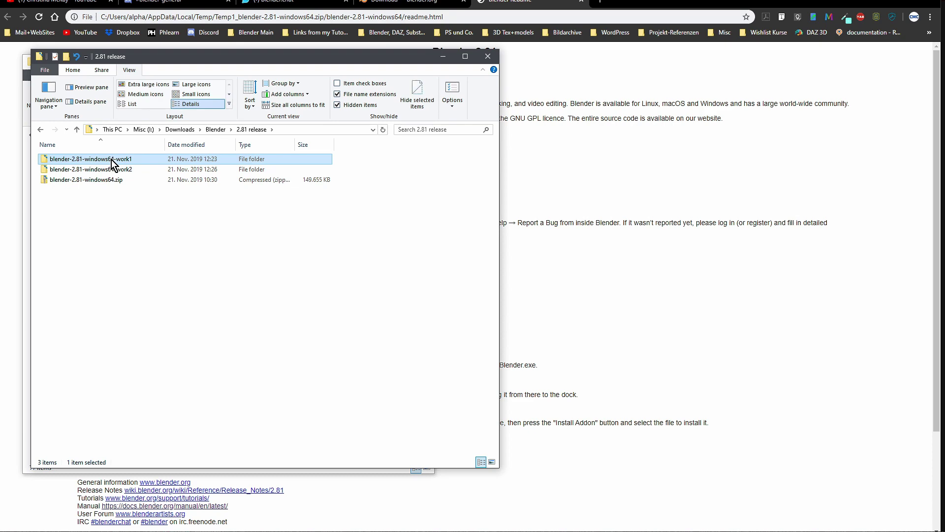
{"action": "double_click", "coordinate": [111, 159]}
{"action": "left_click", "coordinate": [261, 470]}
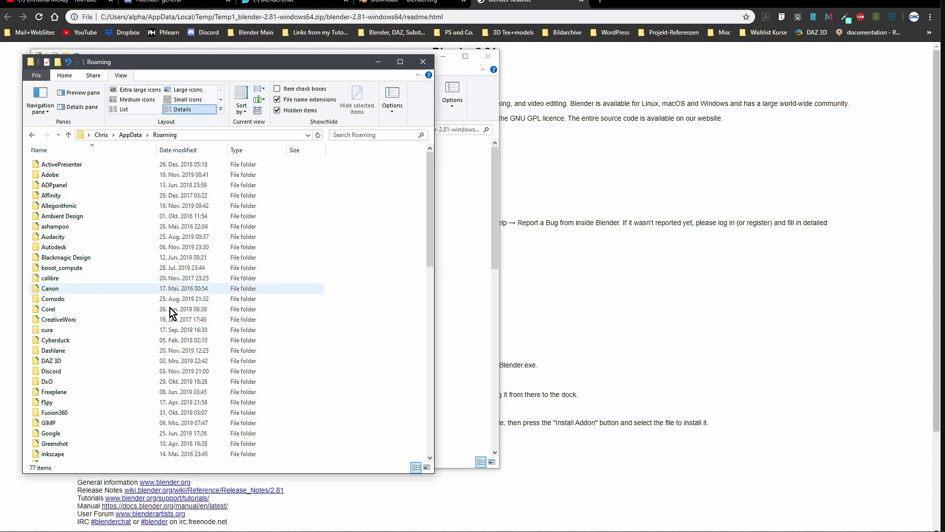
{"action": "left_click", "coordinate": [452, 334]}
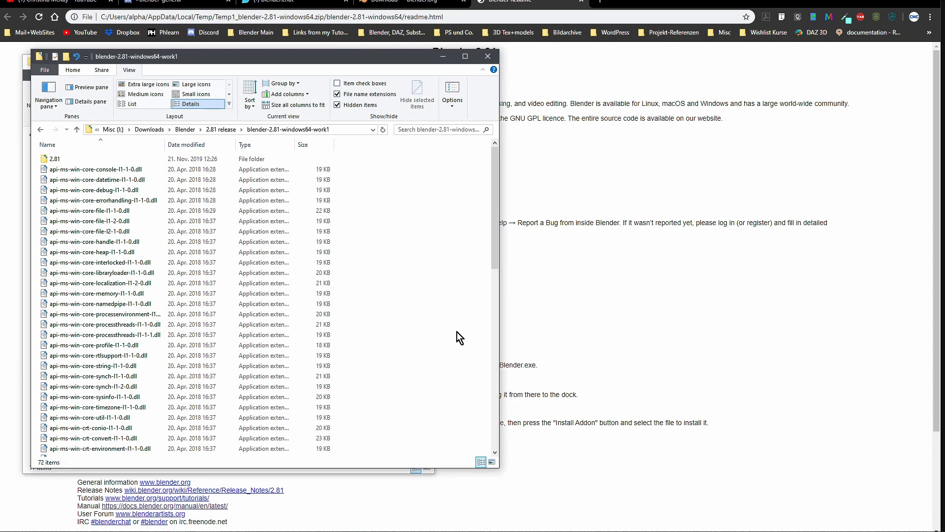
{"action": "double_click", "coordinate": [64, 161]}
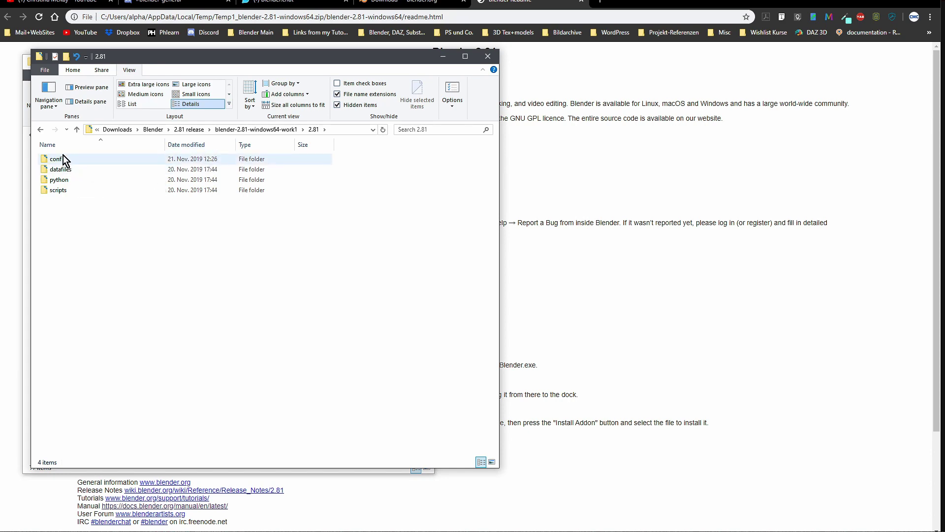
{"action": "left_click", "coordinate": [243, 134]}
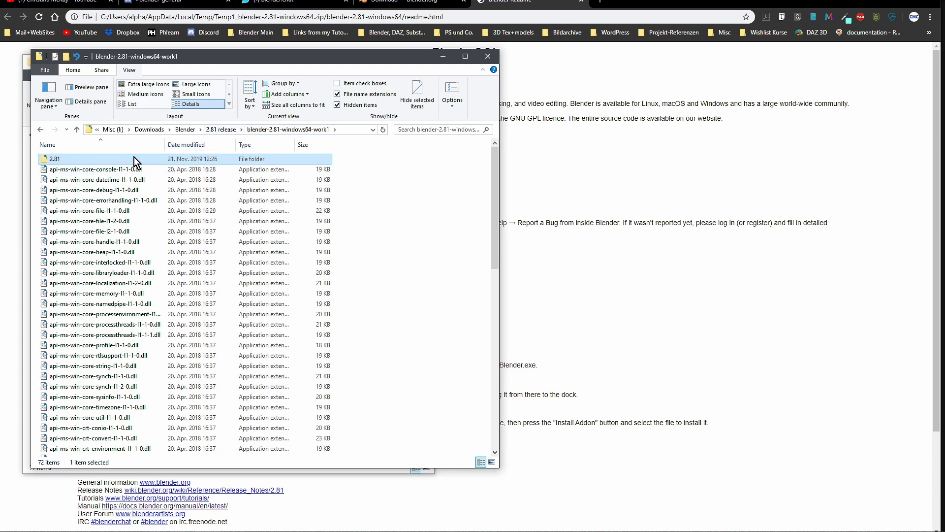
{"action": "left_click", "coordinate": [252, 146]}
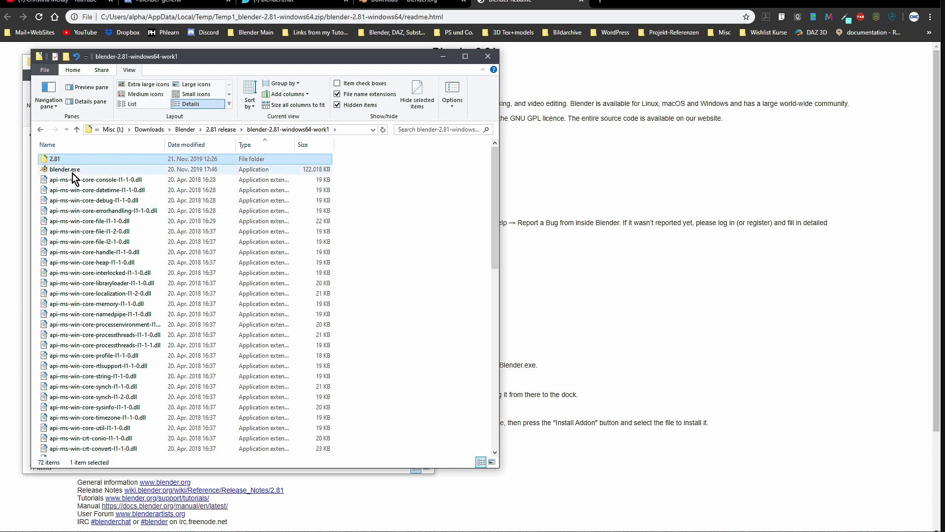
Step: Launch blender.exe from work1 and complete Quick Setup with spacebar set to Search
{"action": "double_click", "coordinate": [72, 171]}
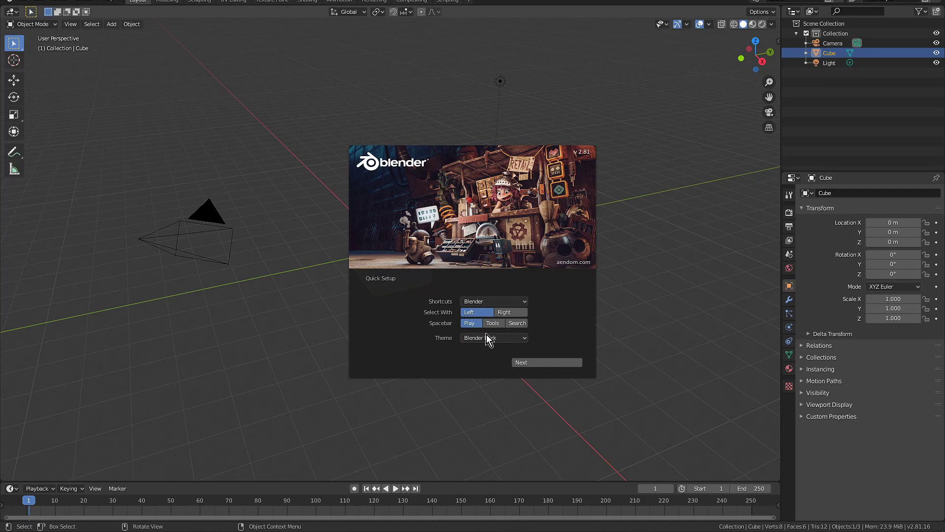
{"action": "left_click", "coordinate": [515, 324]}
{"action": "left_click", "coordinate": [552, 363]}
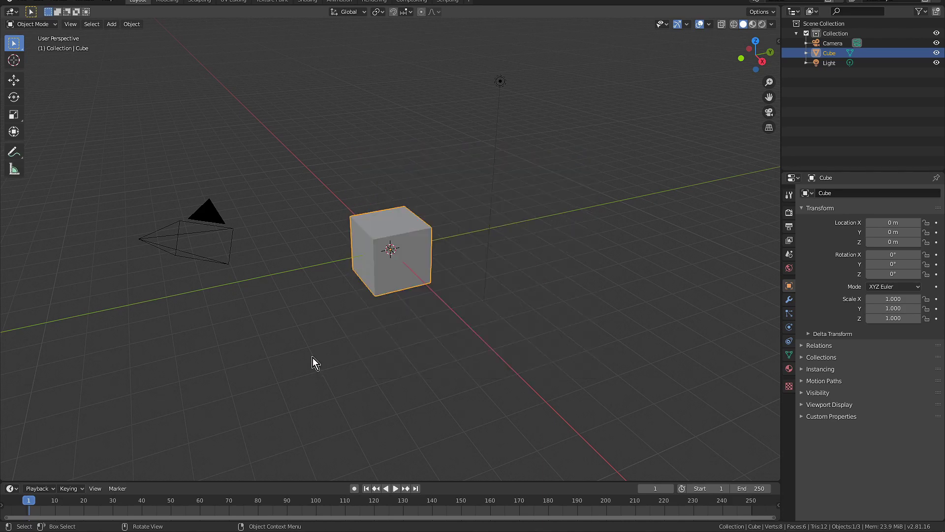
Step: Open work1's 2.81 > config folder and view platform_support.txt
{"action": "mouse_move", "coordinate": [304, 528]}
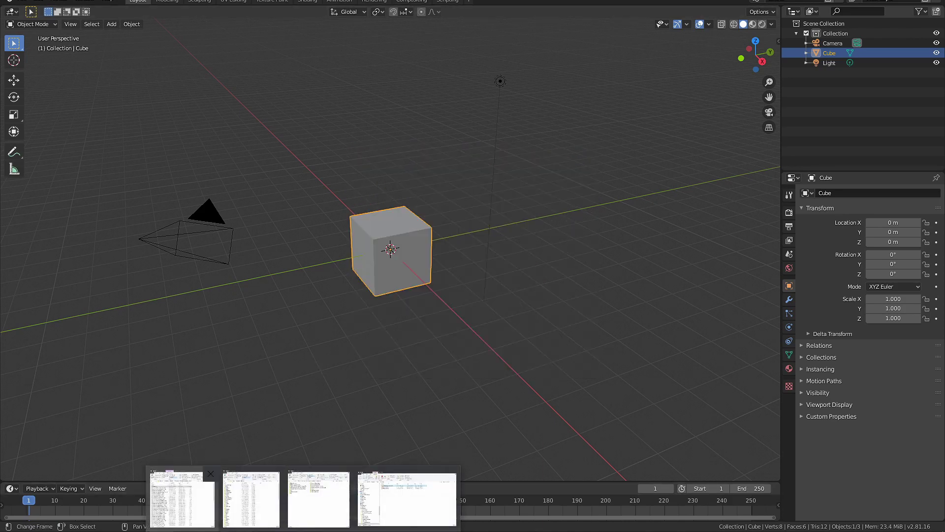
{"action": "left_click", "coordinate": [182, 497]}
{"action": "left_click", "coordinate": [83, 158]}
{"action": "double_click", "coordinate": [83, 158]}
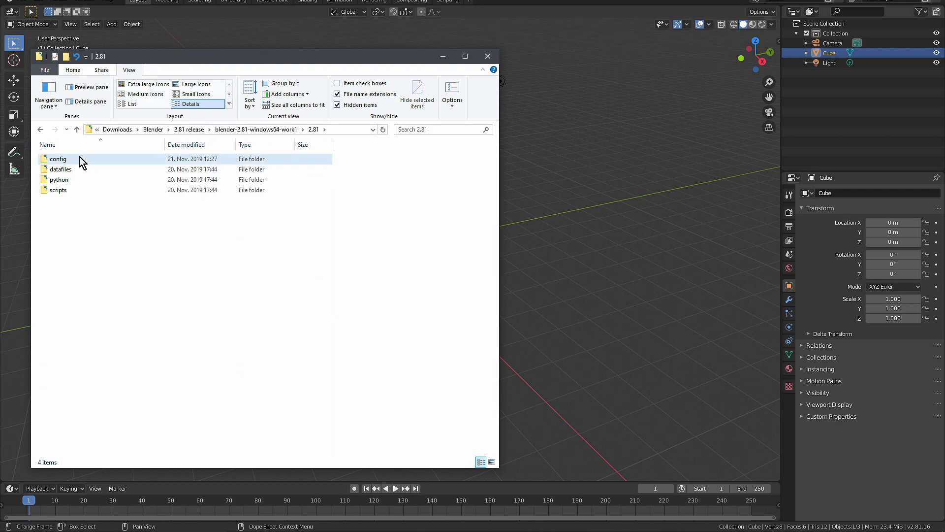
{"action": "double_click", "coordinate": [80, 158]}
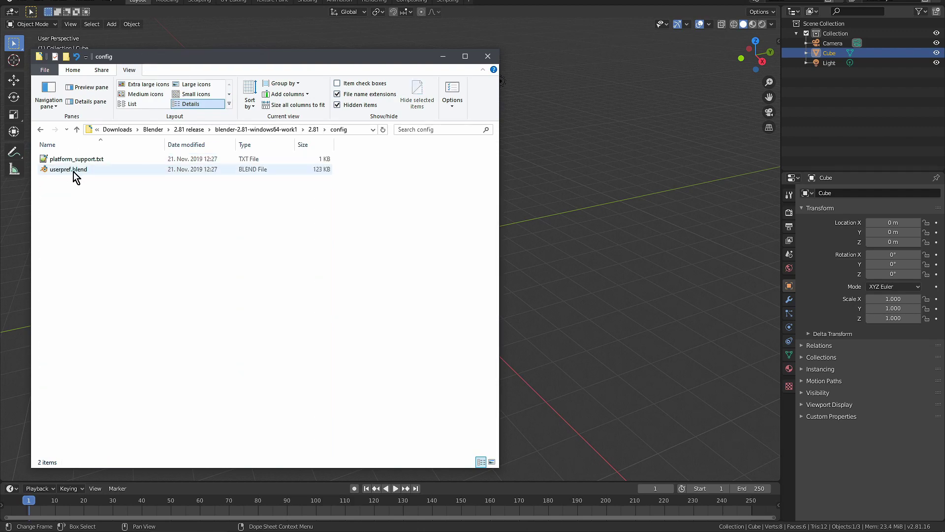
{"action": "double_click", "coordinate": [111, 160]}
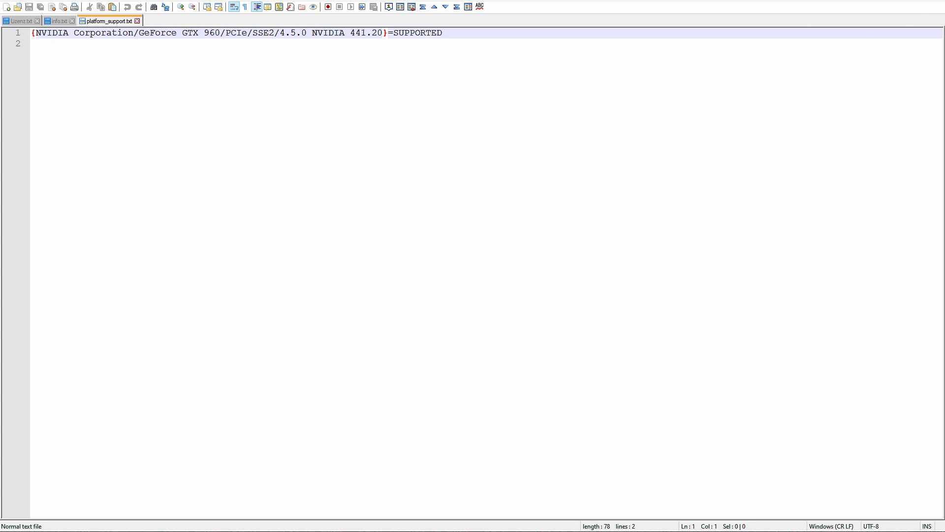
Step: Close the text file and return to the Blender window
{"action": "left_click", "coordinate": [936, 5]}
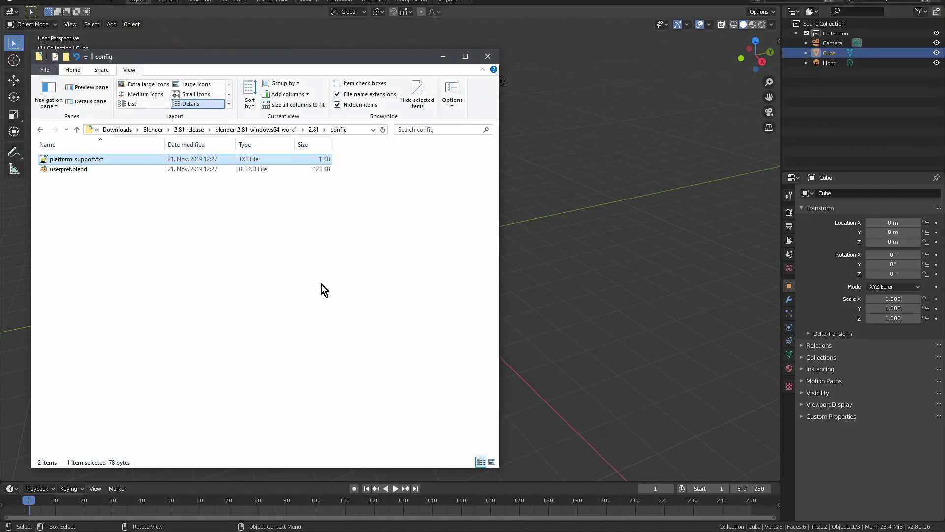
{"action": "left_click", "coordinate": [321, 285]}
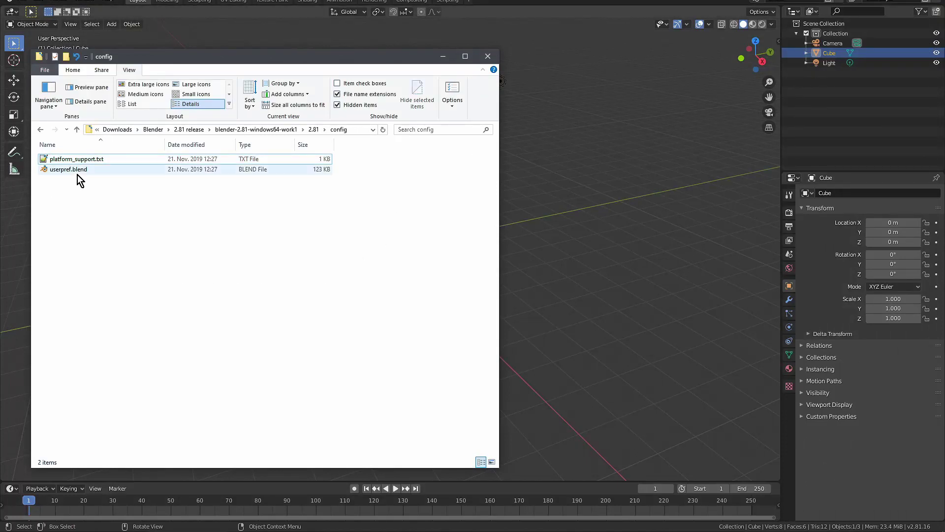
{"action": "left_click", "coordinate": [630, 341]}
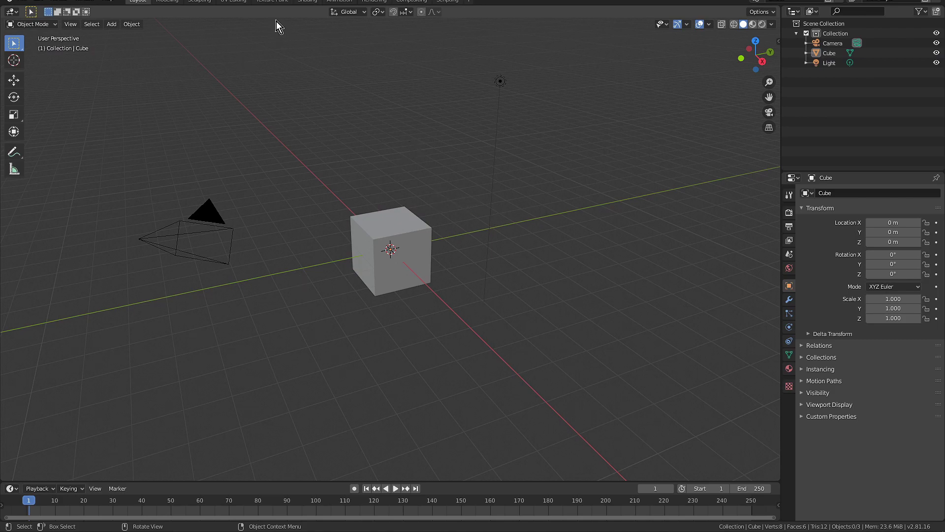
Step: Switch to the Texture Paint workspace and enable the Mesh: F2 add-on in Preferences
{"action": "left_click", "coordinate": [273, 2]}
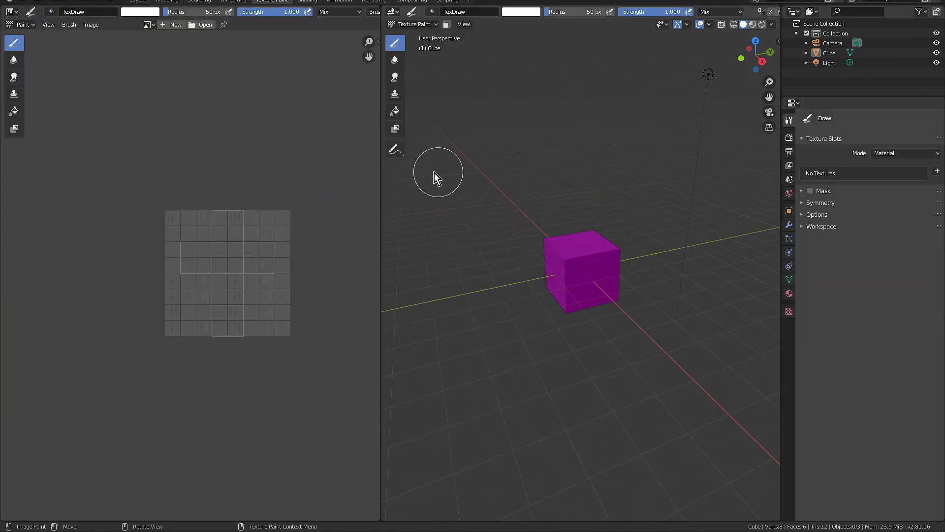
{"action": "left_click", "coordinate": [39, 1]}
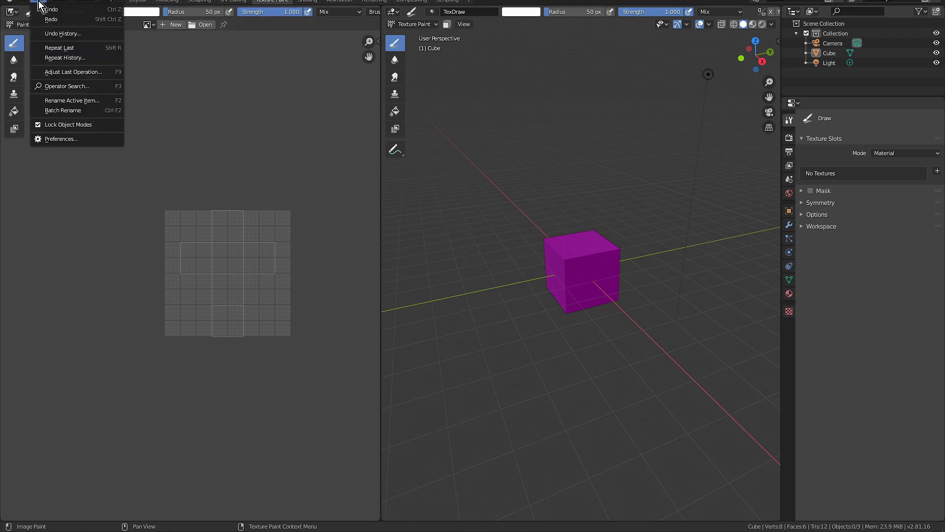
{"action": "left_click", "coordinate": [55, 139]}
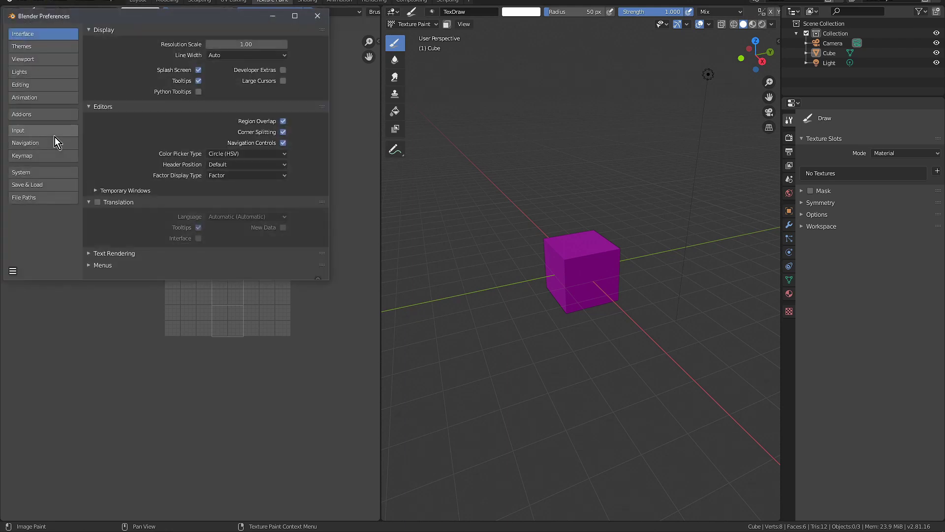
{"action": "left_click", "coordinate": [33, 116]}
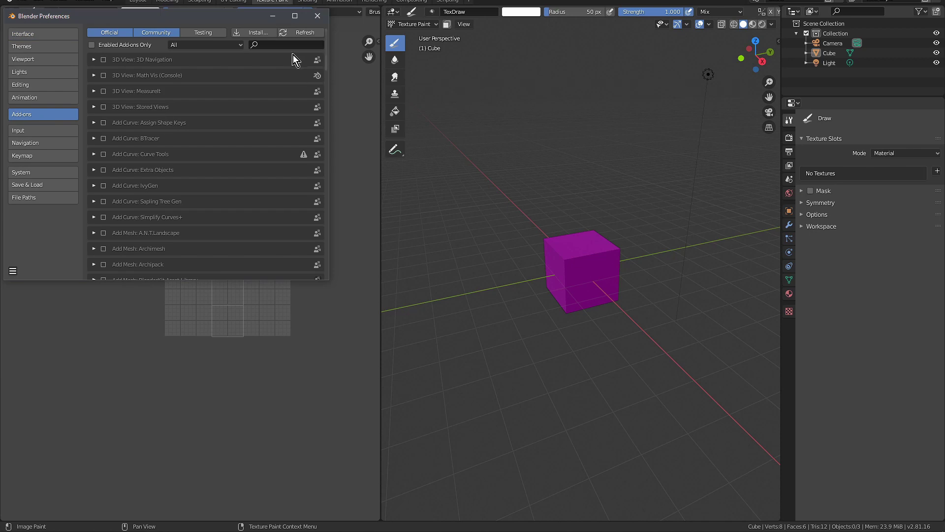
{"action": "left_click", "coordinate": [268, 45]}
{"action": "type", "text": "f"}
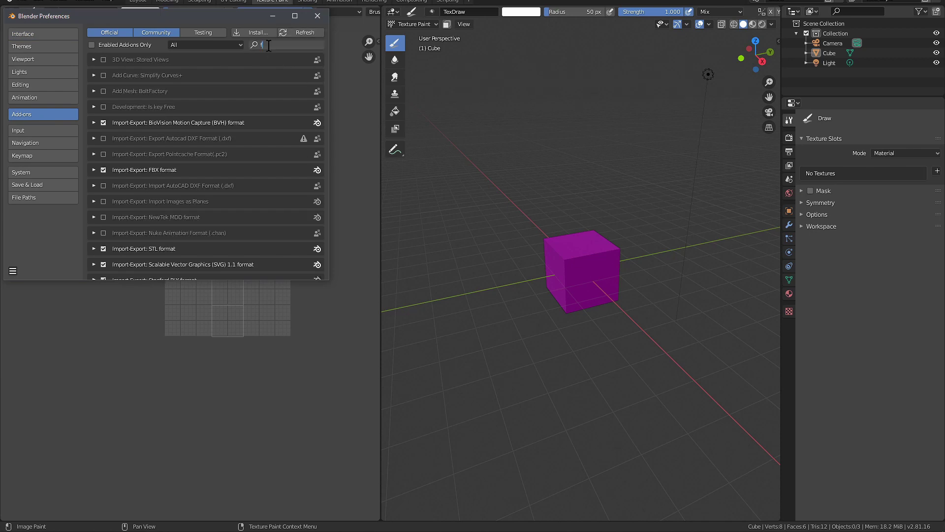
{"action": "type", "text": "2"}
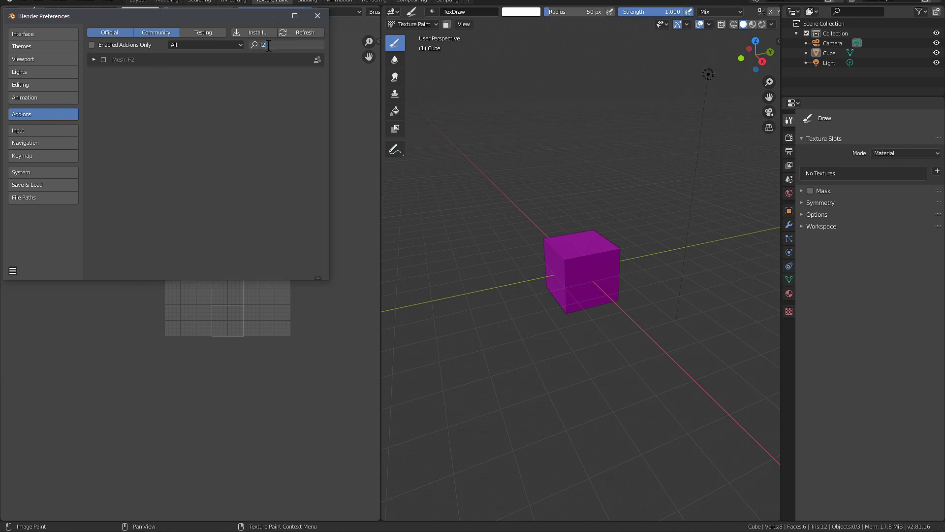
{"action": "left_click", "coordinate": [103, 63]}
{"action": "left_click", "coordinate": [103, 60]}
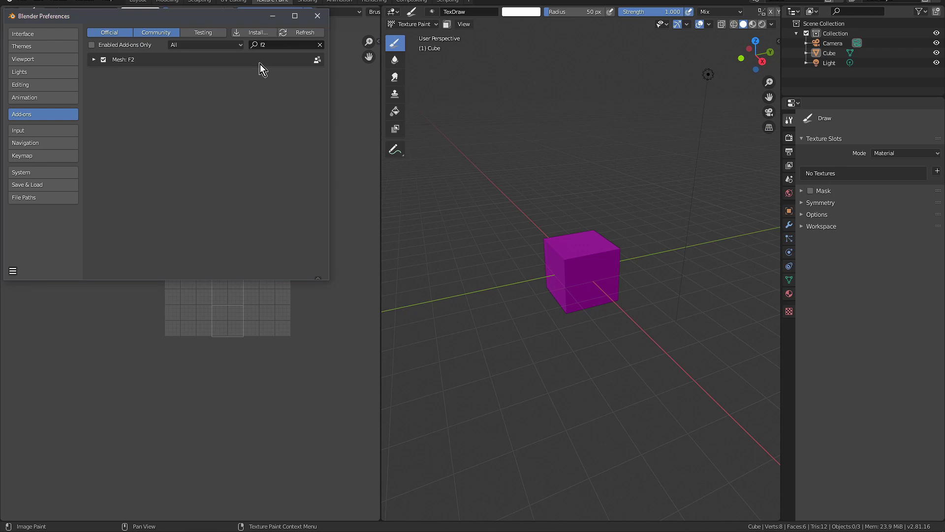
Step: Search the add-ons for 'loop' and enable LoopTools
{"action": "left_click", "coordinate": [317, 46]}
{"action": "left_click", "coordinate": [281, 45]}
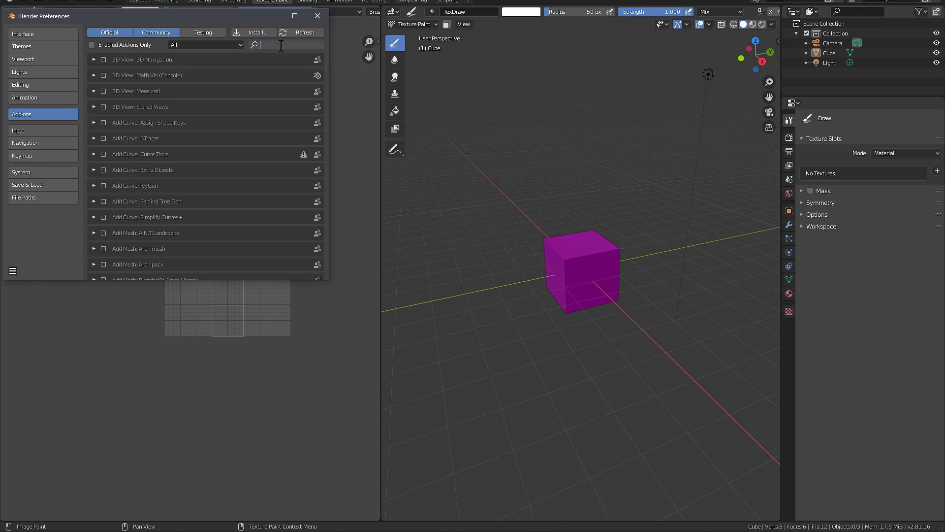
{"action": "type", "text": "loop"}
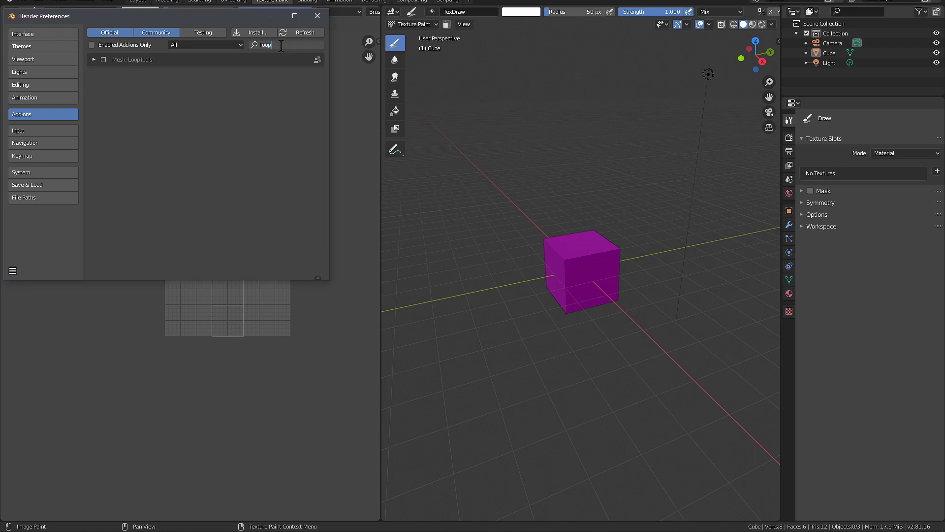
{"action": "left_click", "coordinate": [108, 59]}
{"action": "left_click", "coordinate": [103, 60]}
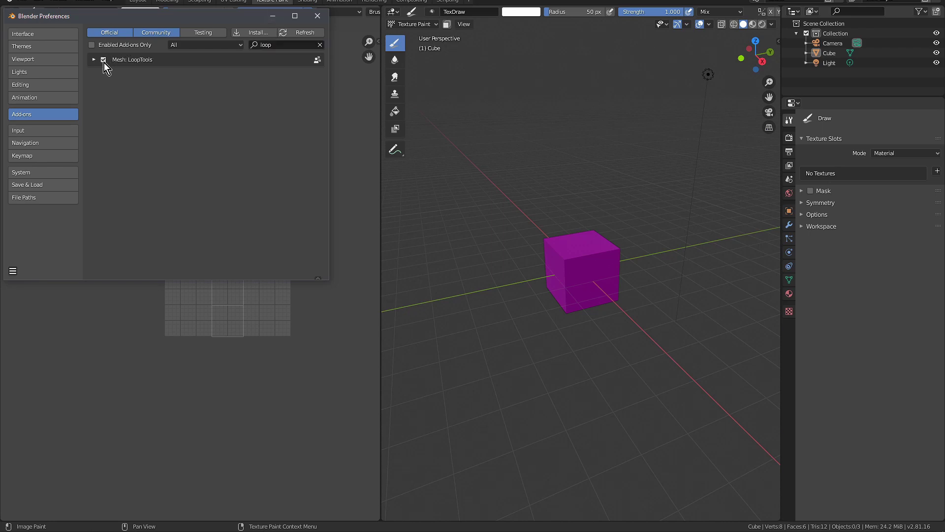
Step: Save the preferences and close the Preferences window
{"action": "left_click", "coordinate": [13, 272]}
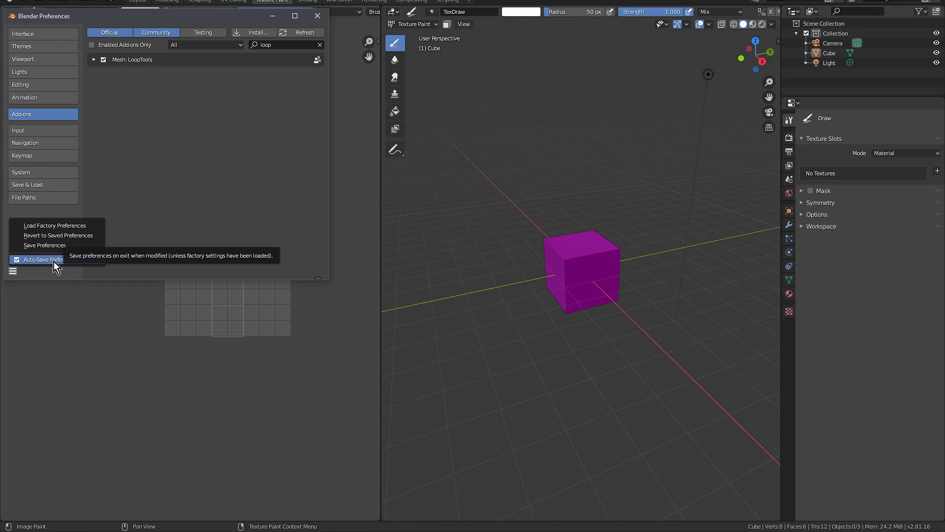
{"action": "left_click", "coordinate": [32, 245]}
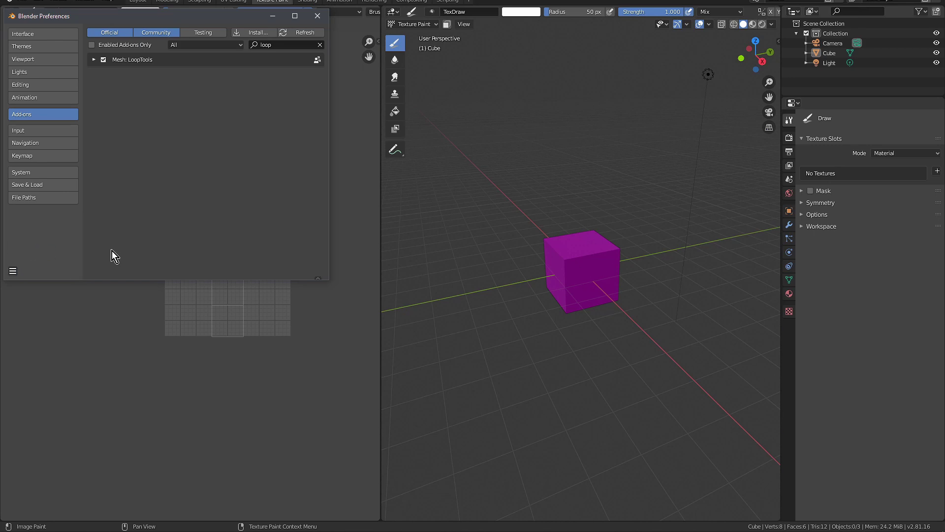
{"action": "left_click", "coordinate": [318, 16]}
Step: Save the Texture Paint layout as the startup file and return to the work1 config folder
{"action": "key", "text": "alt+Tab"}
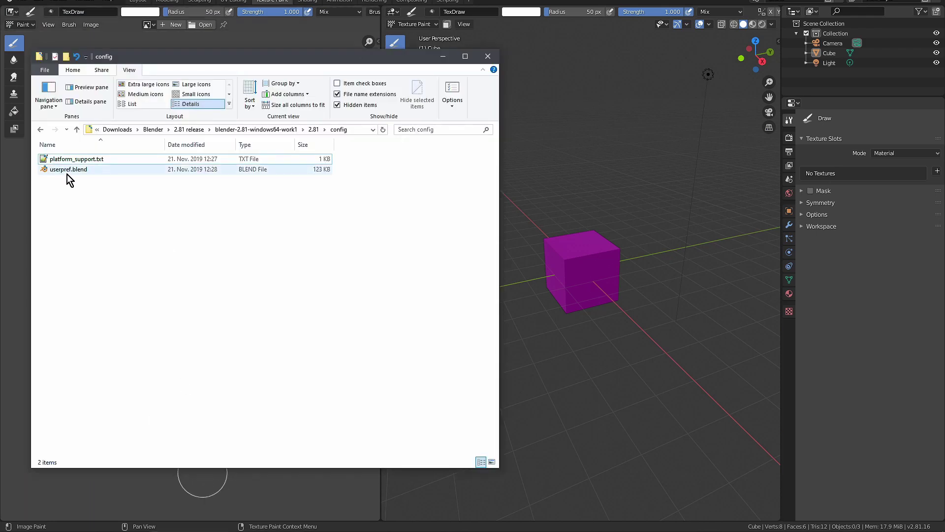
{"action": "left_click", "coordinate": [649, 450]}
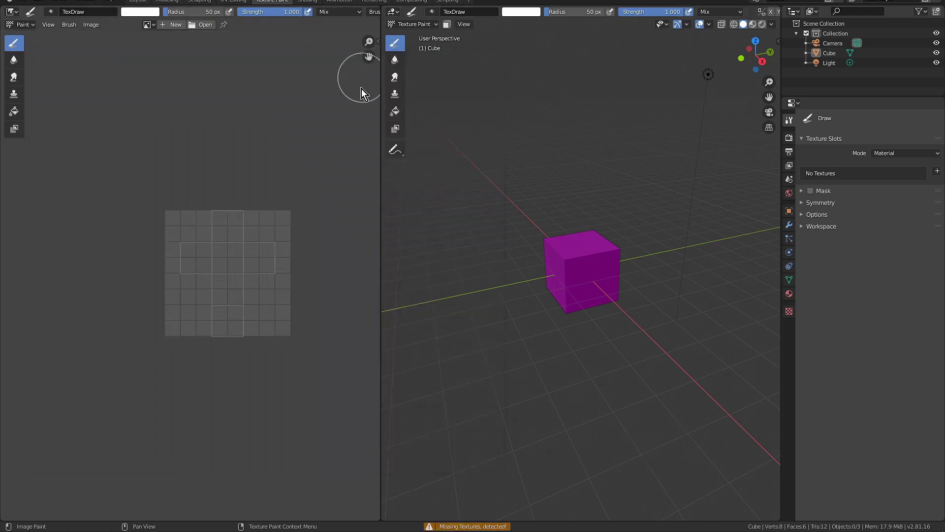
{"action": "left_click", "coordinate": [20, 2]}
{"action": "mouse_move", "coordinate": [55, 171]}
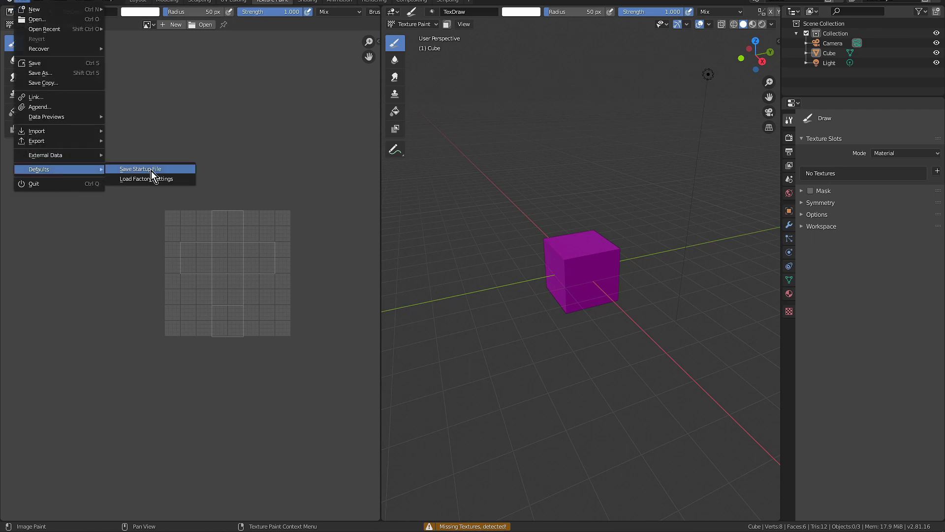
{"action": "left_click", "coordinate": [152, 170]}
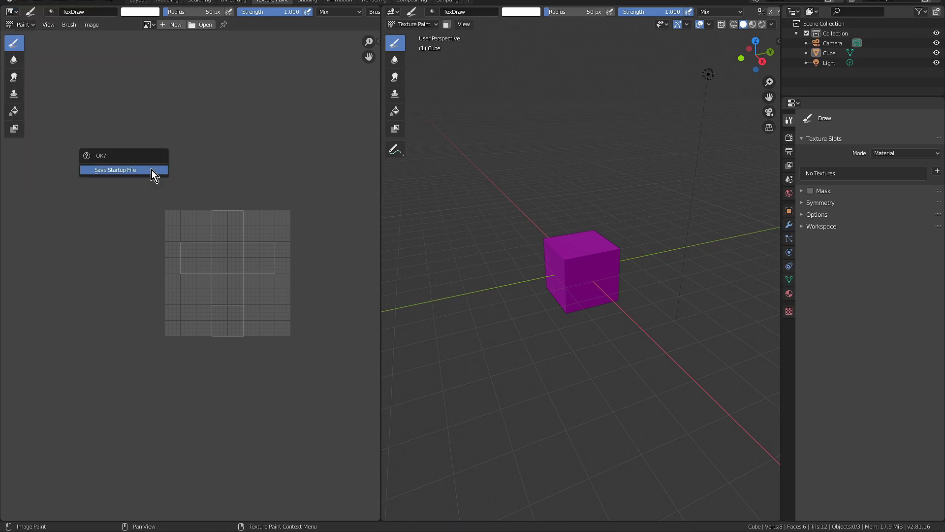
{"action": "left_click", "coordinate": [113, 171]}
{"action": "key", "text": "alt+Tab"}
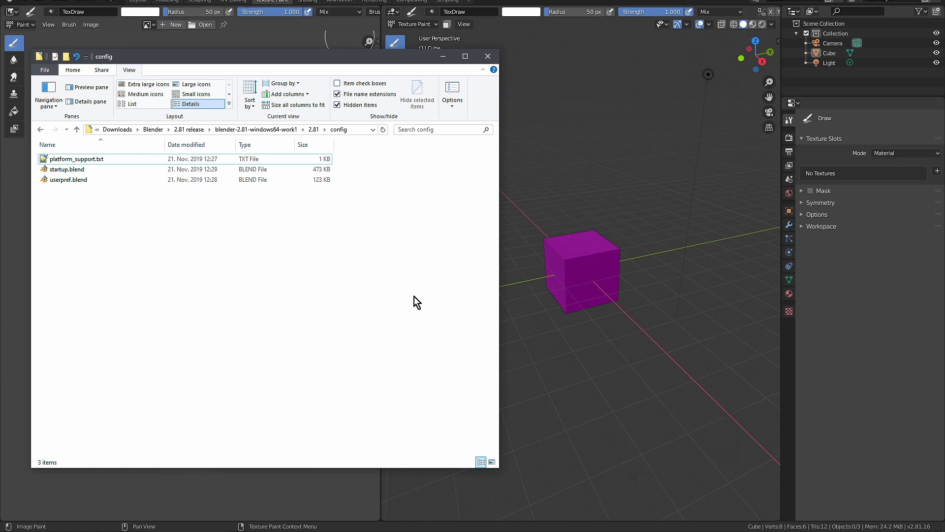
Step: Open blender-2.81-windows64-work2\2.81\config to confirm it is empty
{"action": "left_click", "coordinate": [199, 130]}
{"action": "left_click", "coordinate": [122, 170]}
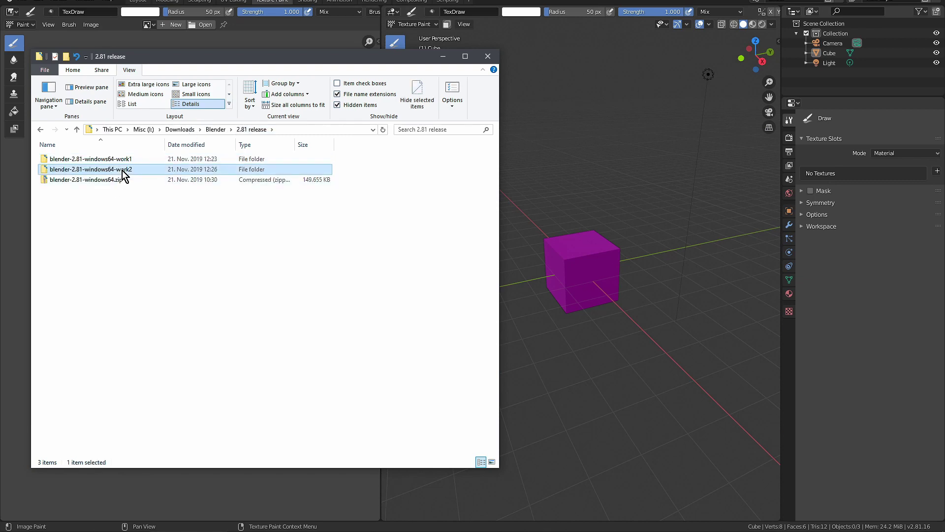
{"action": "double_click", "coordinate": [63, 157]}
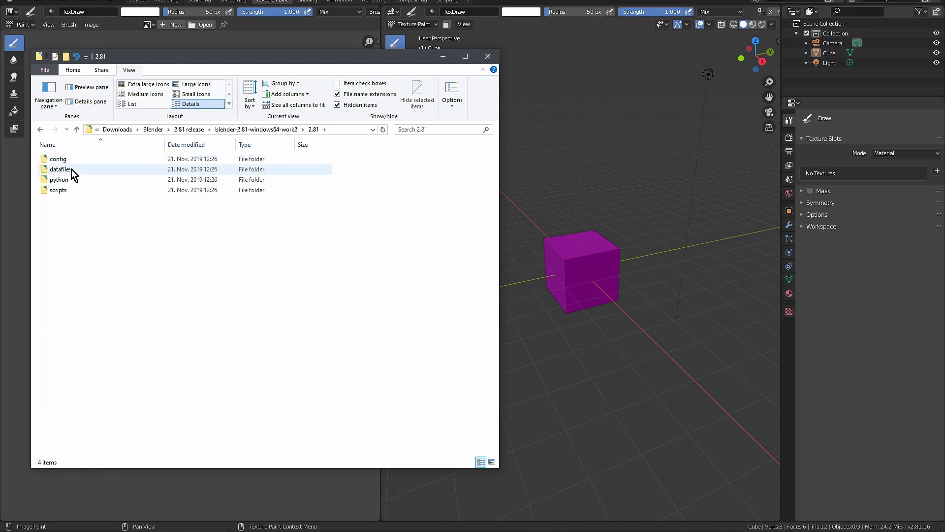
{"action": "double_click", "coordinate": [73, 158]}
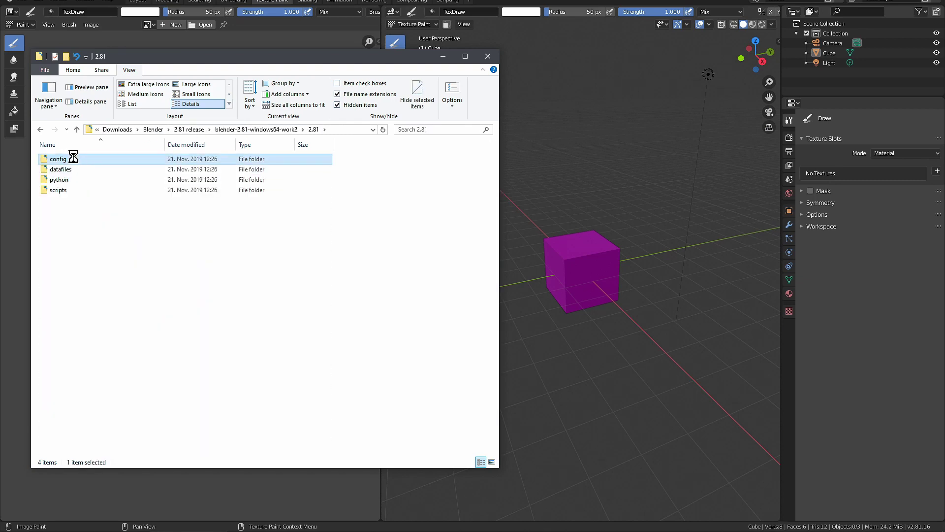
Step: Back in the work2 folder, sort files by Type and launch blender.exe
{"action": "left_click", "coordinate": [312, 129]}
{"action": "left_click", "coordinate": [280, 130]}
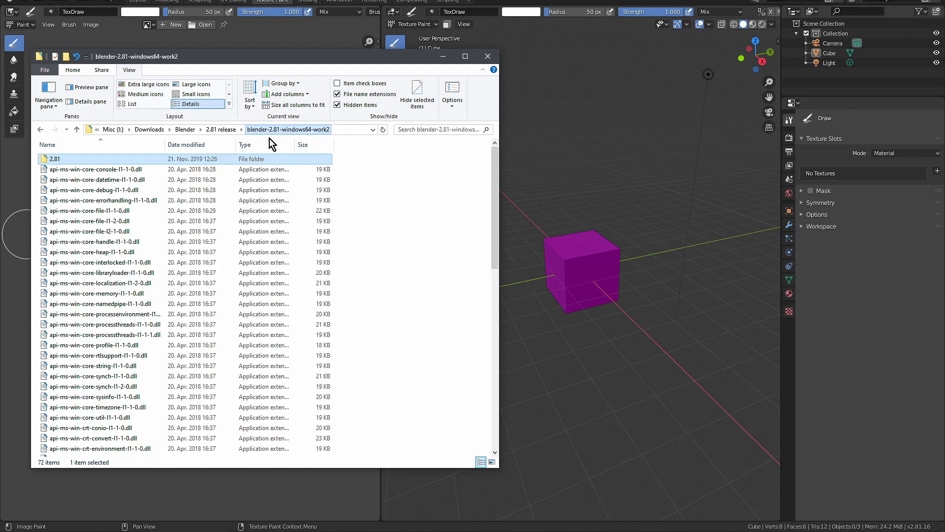
{"action": "left_click", "coordinate": [259, 145]}
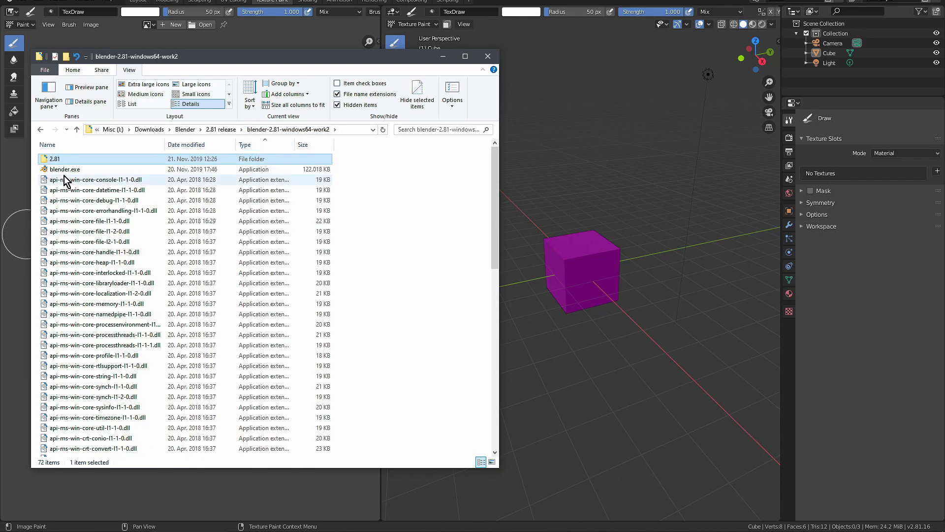
{"action": "double_click", "coordinate": [66, 170]}
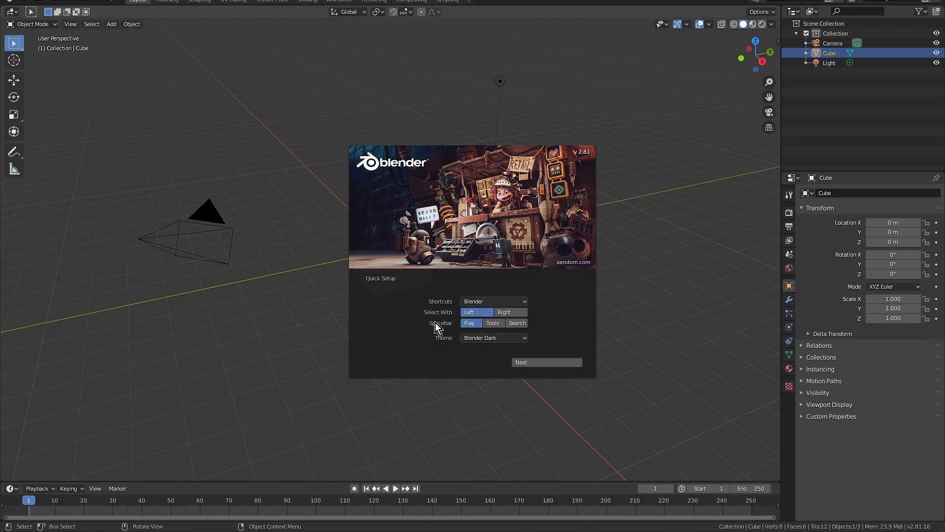
Step: Finish Quick Setup with the spacebar action set to Search
{"action": "left_click", "coordinate": [503, 324]}
{"action": "left_click", "coordinate": [530, 362]}
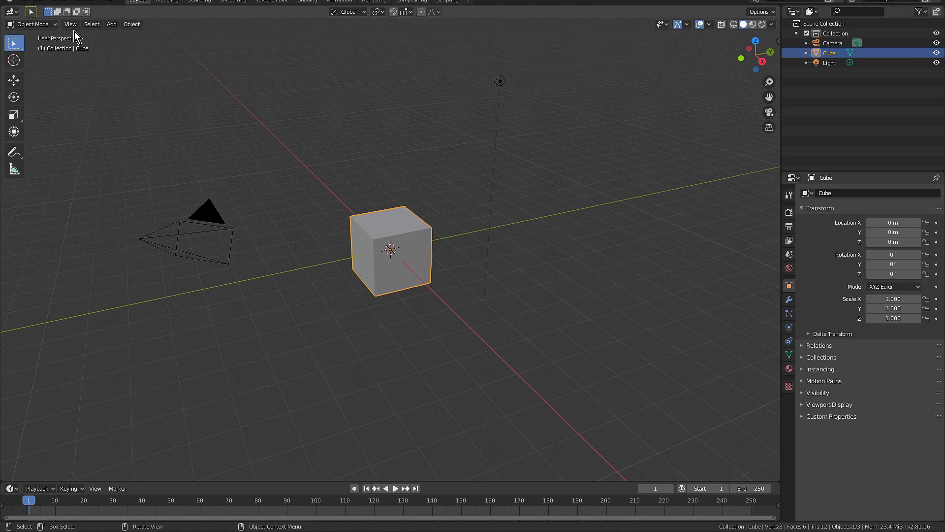
{"action": "left_click", "coordinate": [23, 2]}
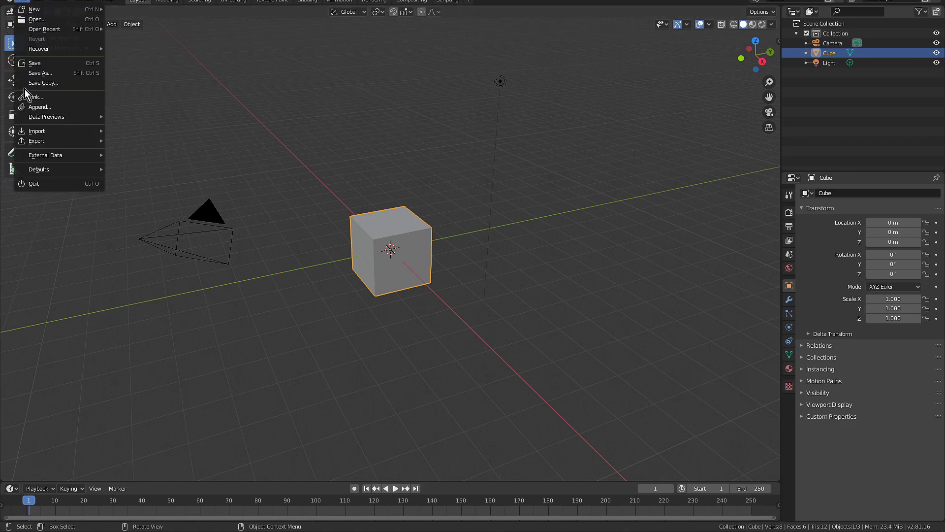
Step: Quit Blender and open work2\2.81\config to see the new userpref.blend
{"action": "left_click", "coordinate": [35, 183]}
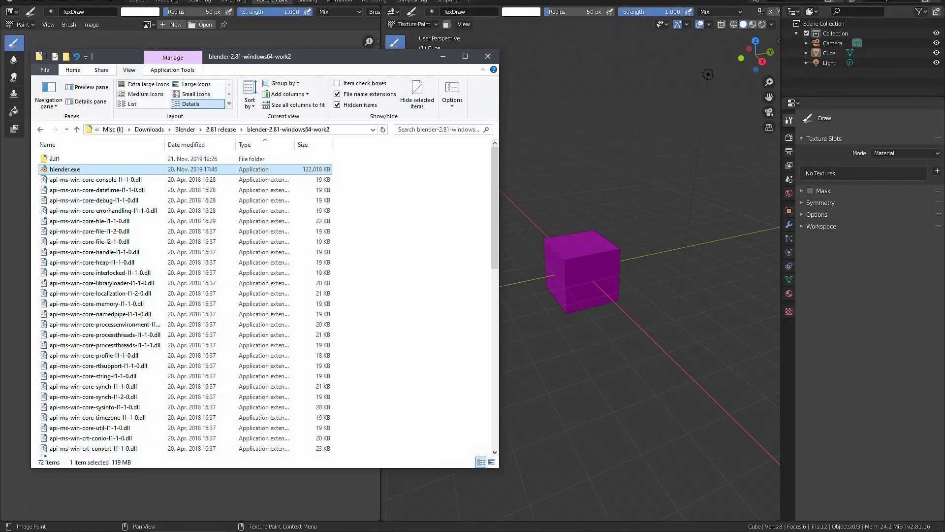
{"action": "left_click", "coordinate": [90, 158]}
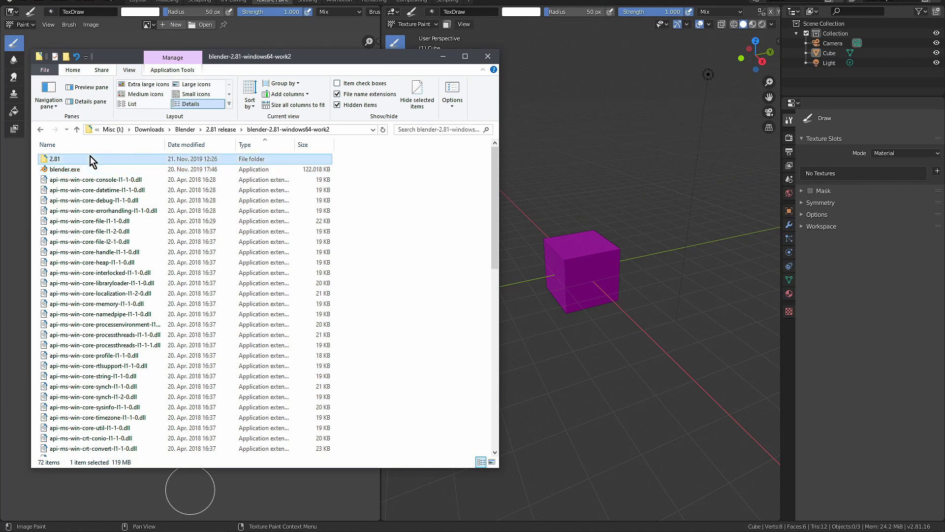
{"action": "double_click", "coordinate": [90, 156]}
{"action": "left_click", "coordinate": [70, 157]}
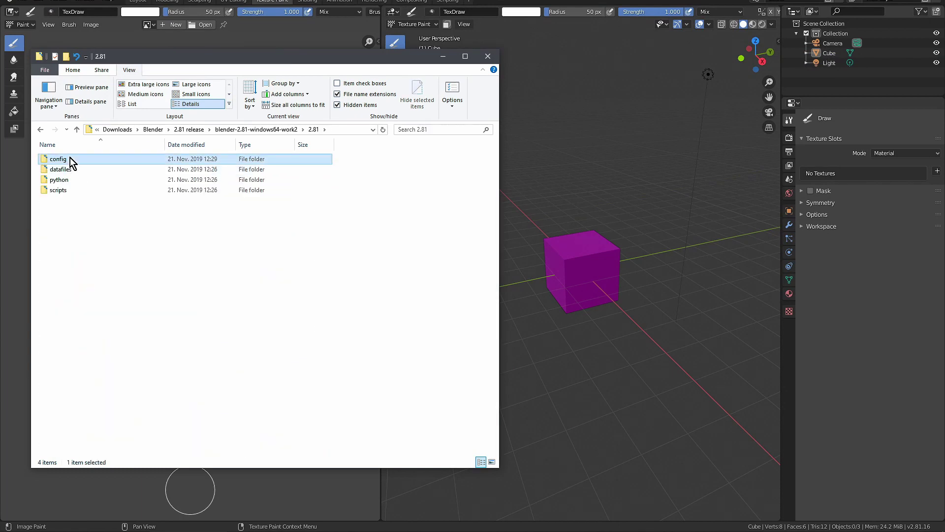
{"action": "double_click", "coordinate": [70, 157]}
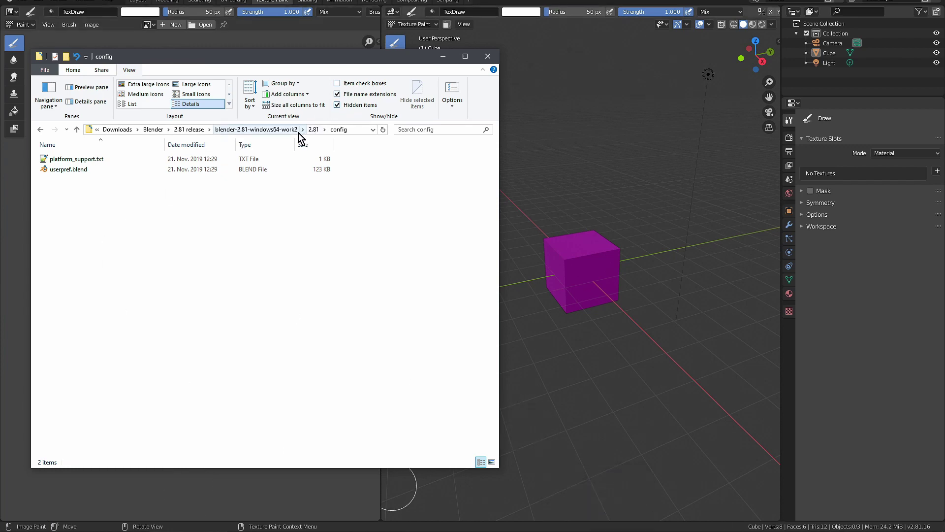
Step: Relaunch blender.exe from the work2 folder
{"action": "left_click", "coordinate": [282, 129]}
{"action": "left_click", "coordinate": [67, 170]}
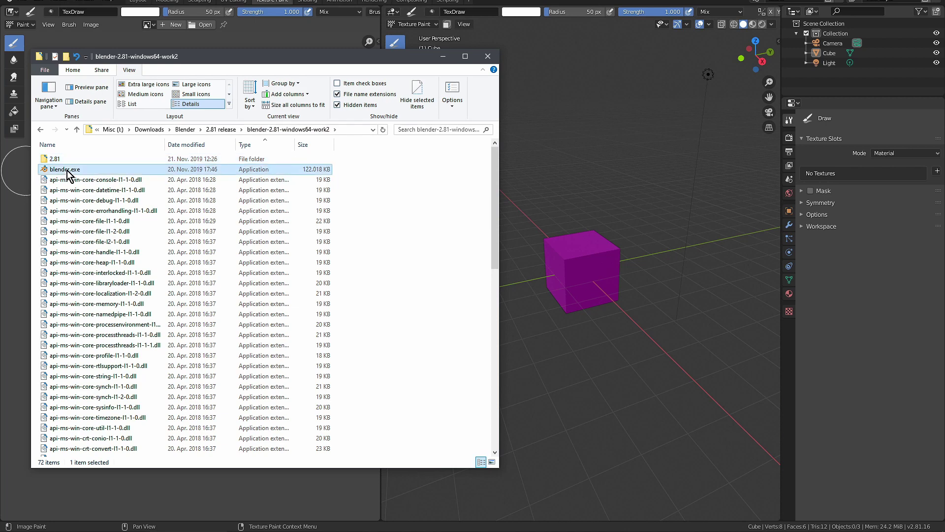
{"action": "double_click", "coordinate": [67, 170]}
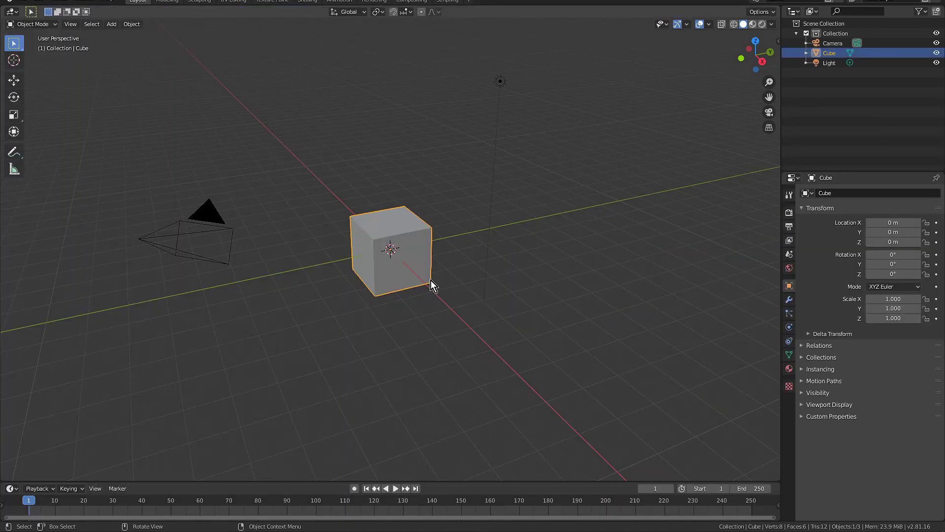
Step: Switch work2 to the Sculpting workspace, save it as the startup file, and close Blender
{"action": "left_click", "coordinate": [200, 2]}
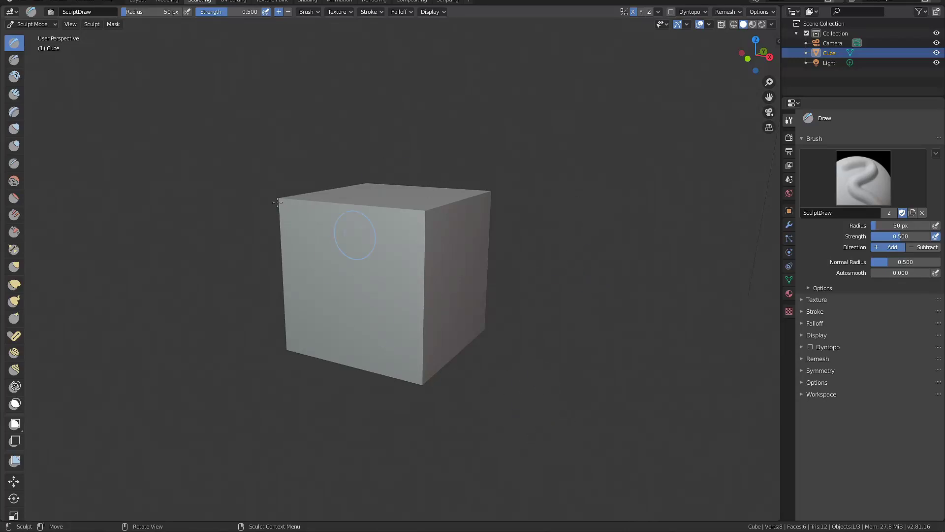
{"action": "left_click", "coordinate": [23, 4]}
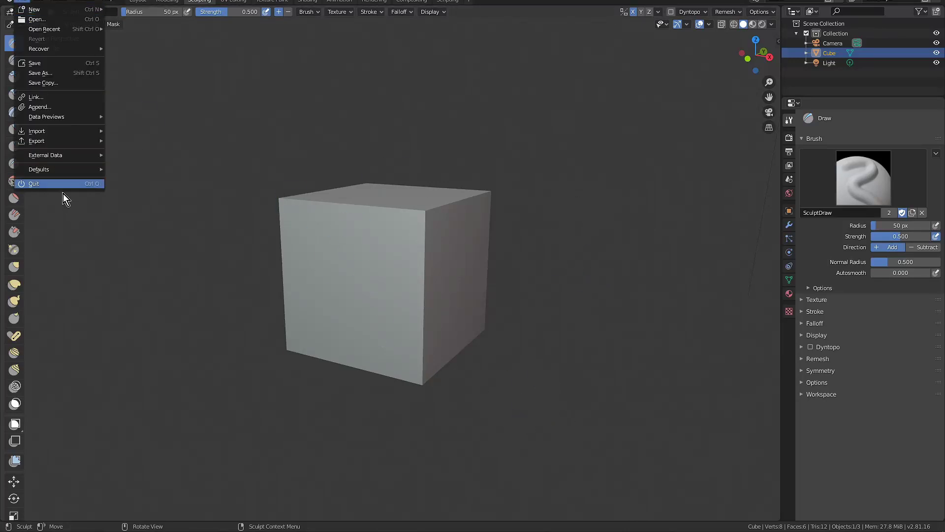
{"action": "mouse_move", "coordinate": [57, 170]}
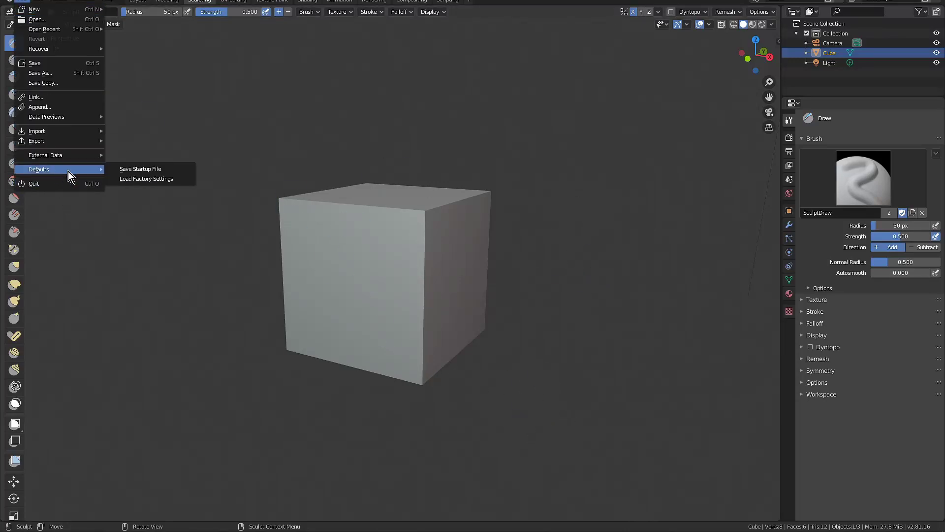
{"action": "left_click", "coordinate": [138, 171]}
{"action": "left_click", "coordinate": [138, 171]}
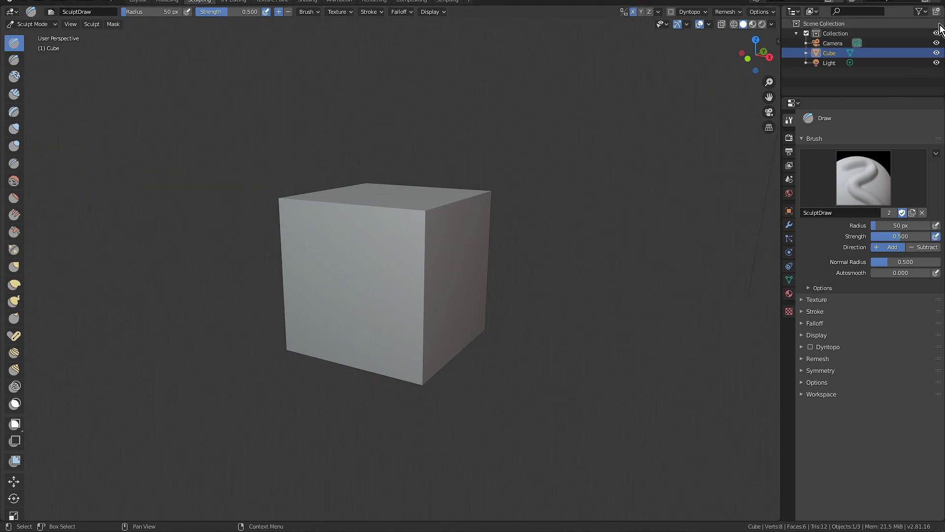
{"action": "left_click", "coordinate": [937, 4]}
Step: Close both Blender windows, including the Texture Paint copy, without saving
{"action": "left_click", "coordinate": [475, 274]}
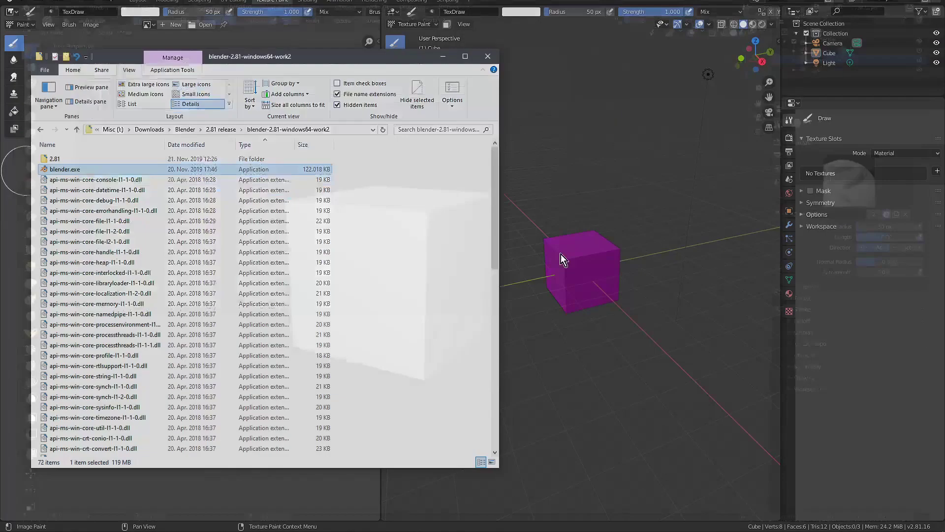
{"action": "left_click", "coordinate": [681, 176]}
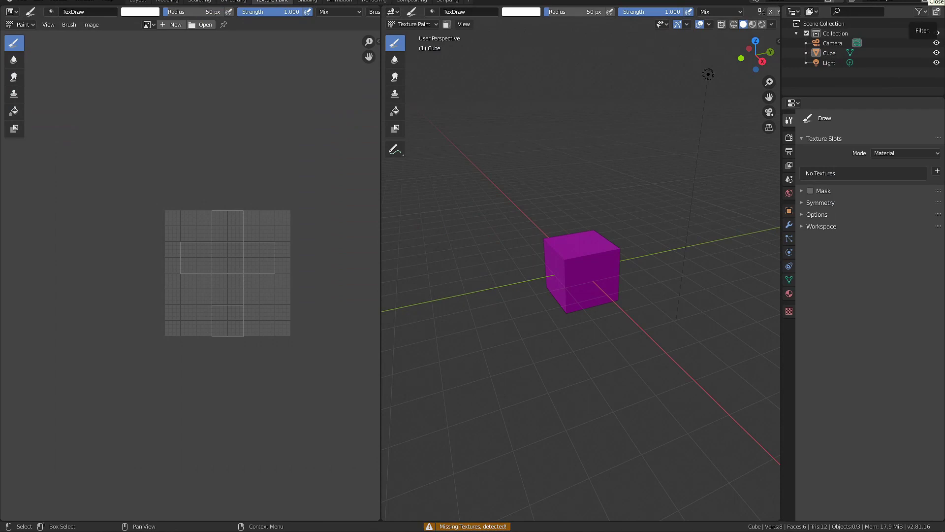
{"action": "left_click", "coordinate": [938, 2]}
{"action": "left_click", "coordinate": [486, 275]}
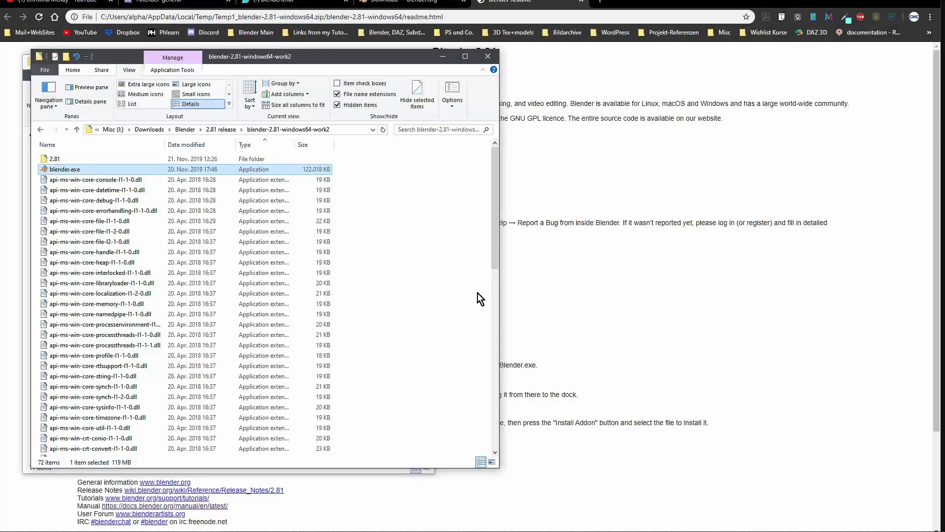
Step: Relaunch the work2 Blender into its Sculpting layout and return to its folder
{"action": "double_click", "coordinate": [80, 166]}
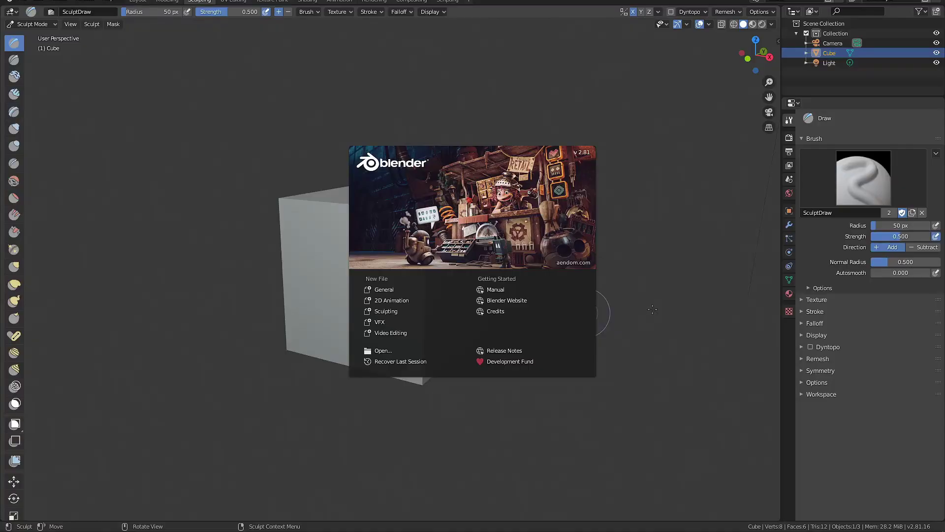
{"action": "left_click", "coordinate": [654, 309]}
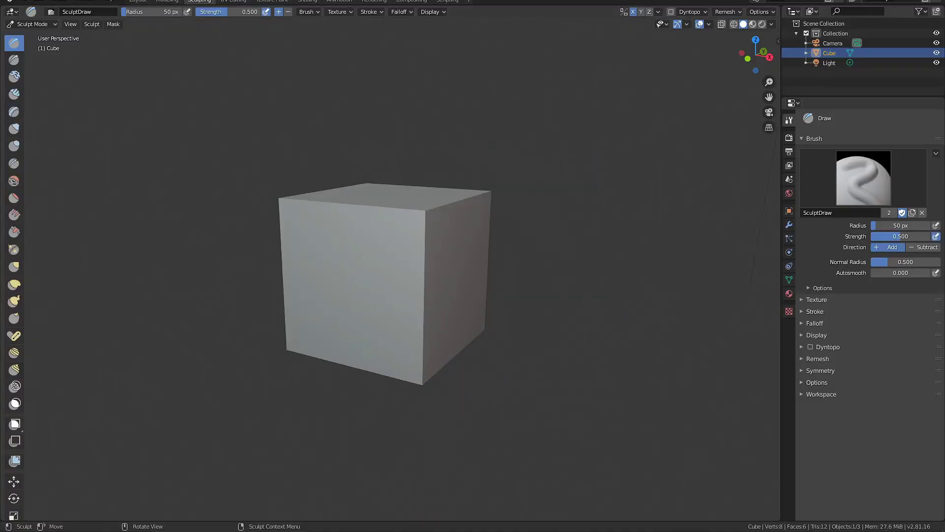
{"action": "key", "text": "alt+Tab"}
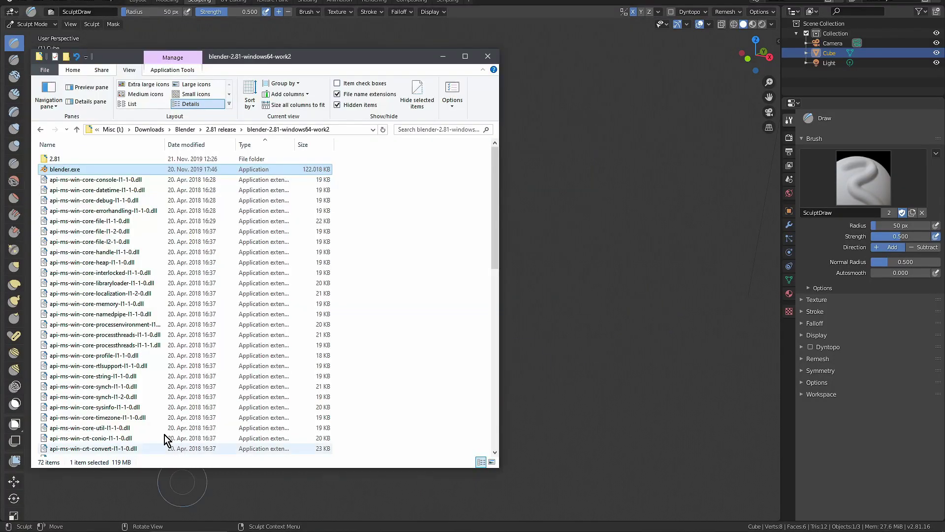
Step: Launch blender.exe from blender-2.81-windows64-work1 into Texture Paint, then bring the Sculpting window forward
{"action": "left_click", "coordinate": [186, 130]}
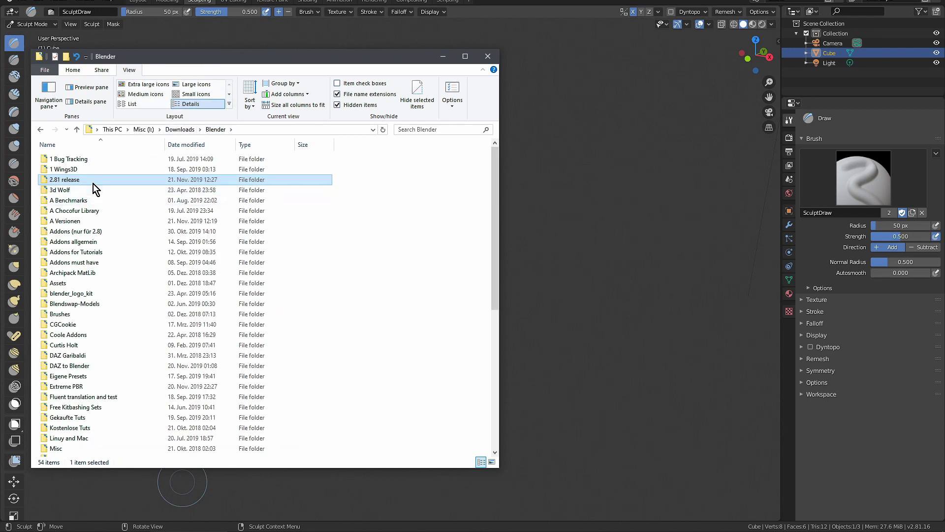
{"action": "double_click", "coordinate": [91, 180]}
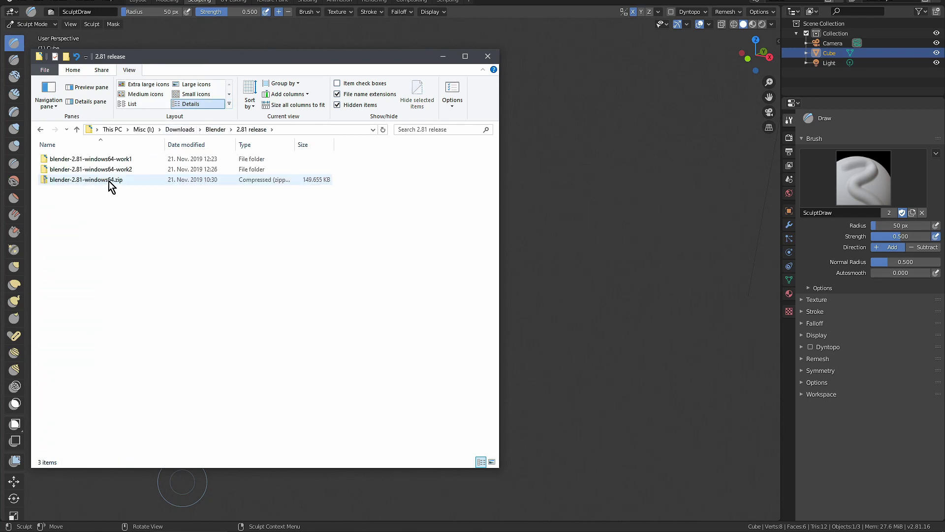
{"action": "double_click", "coordinate": [88, 160]}
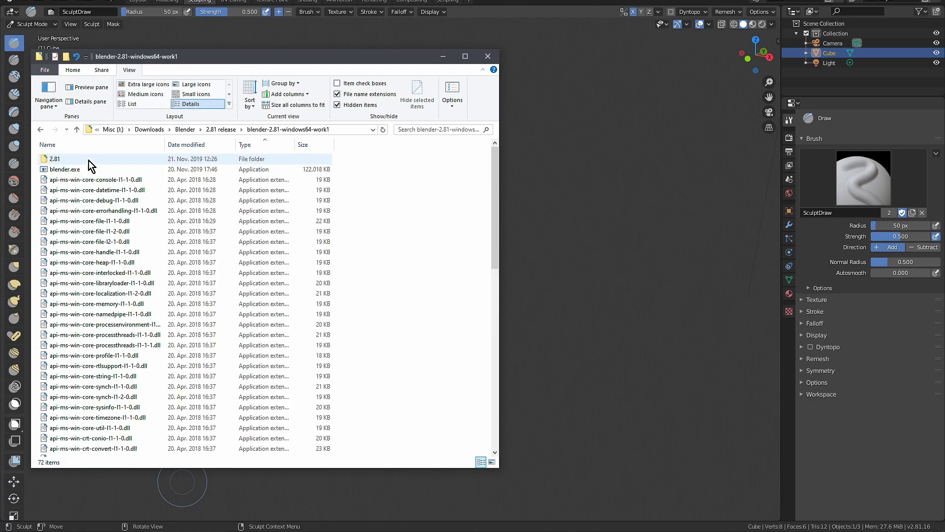
{"action": "double_click", "coordinate": [78, 171]}
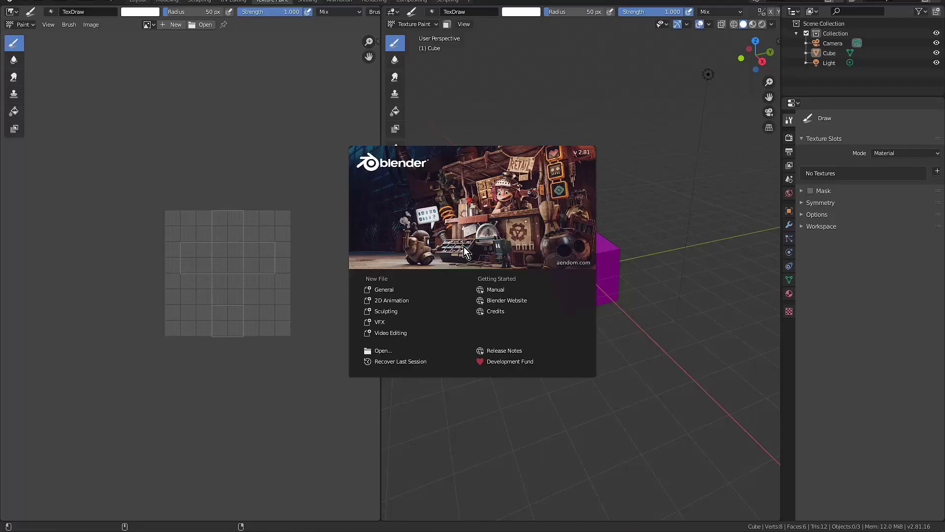
{"action": "left_click", "coordinate": [572, 466]}
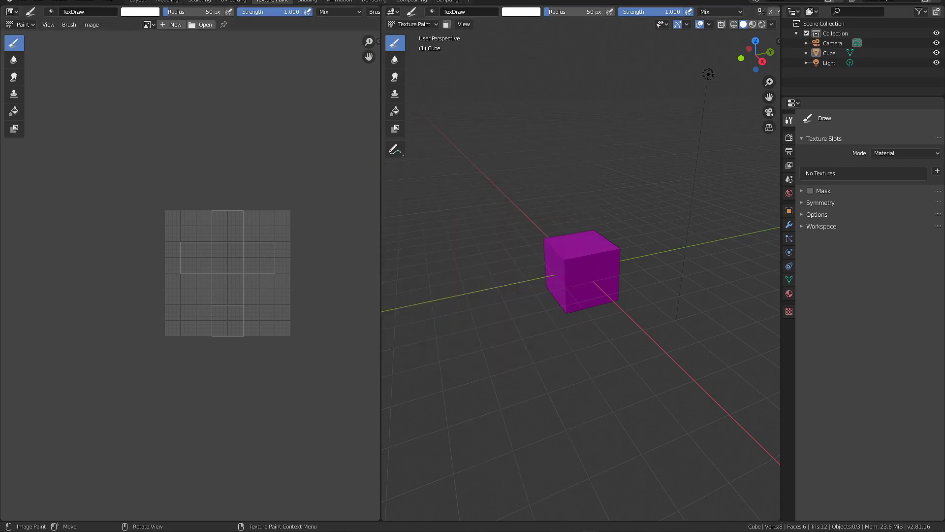
{"action": "left_click", "coordinate": [200, 1]}
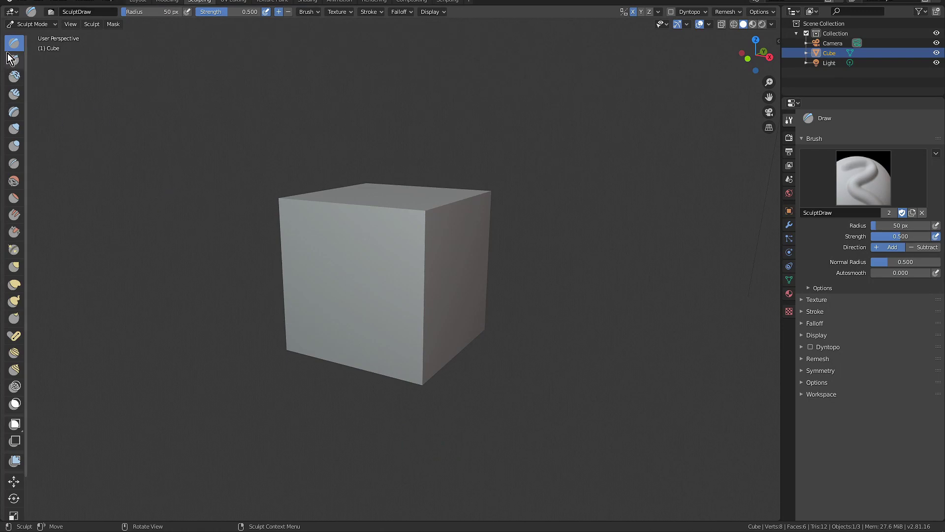
Step: Filter work2's add-ons by 'f2' to see Mesh: F2 disabled, then switch to the Texture Paint window
{"action": "left_click", "coordinate": [39, 1]}
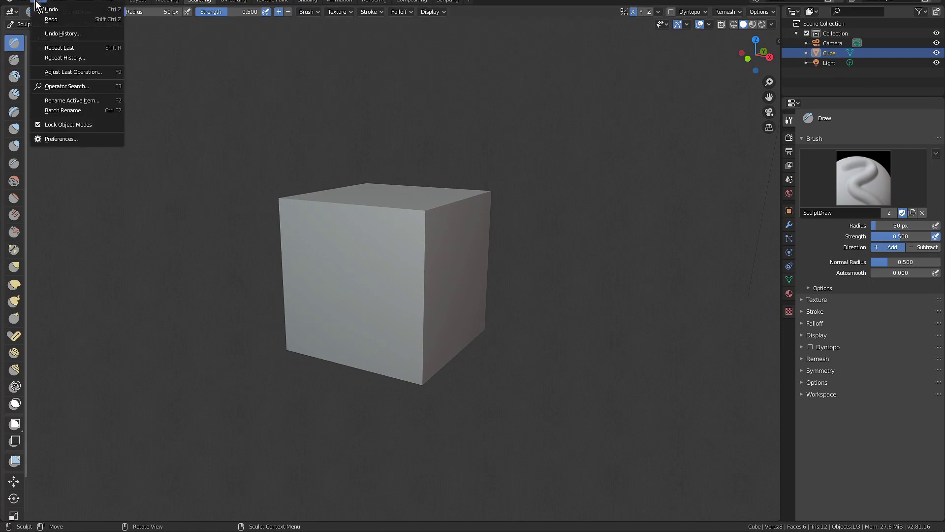
{"action": "left_click", "coordinate": [67, 137]}
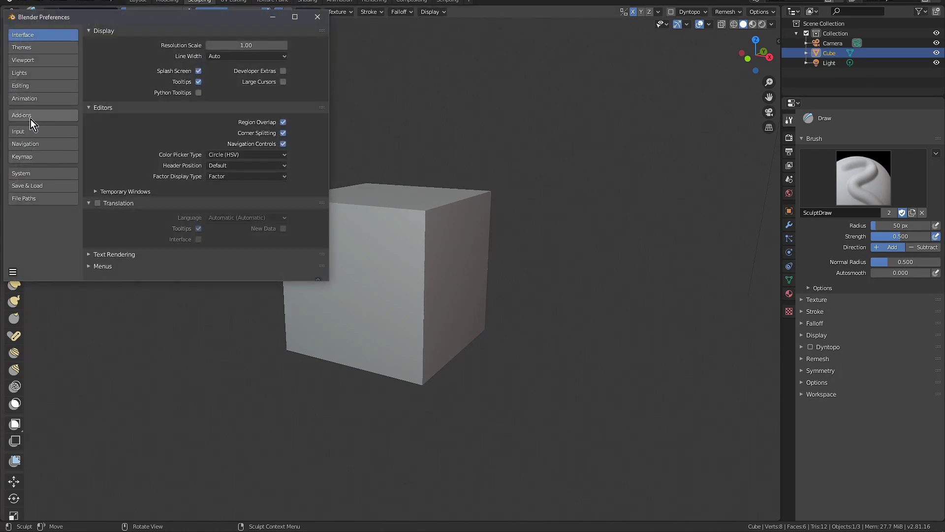
{"action": "left_click", "coordinate": [31, 118]}
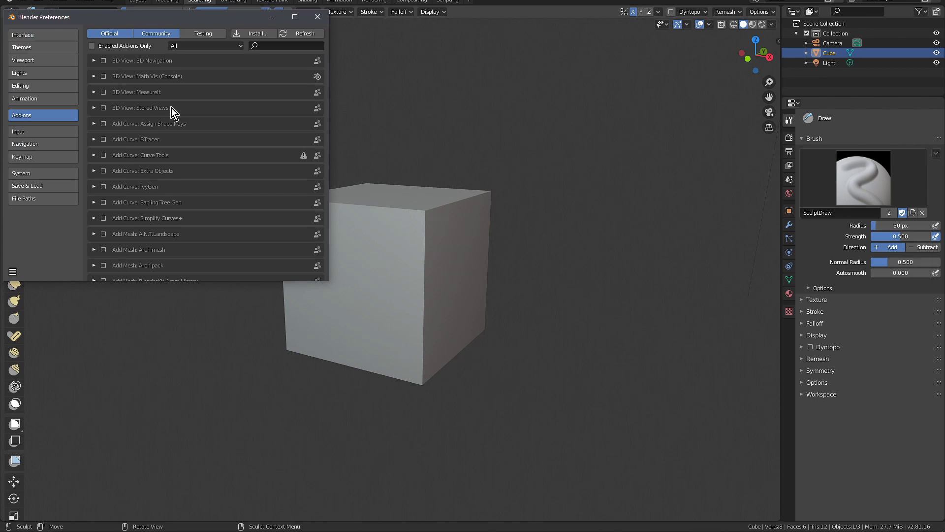
{"action": "left_click", "coordinate": [268, 46]}
{"action": "type", "text": "f"}
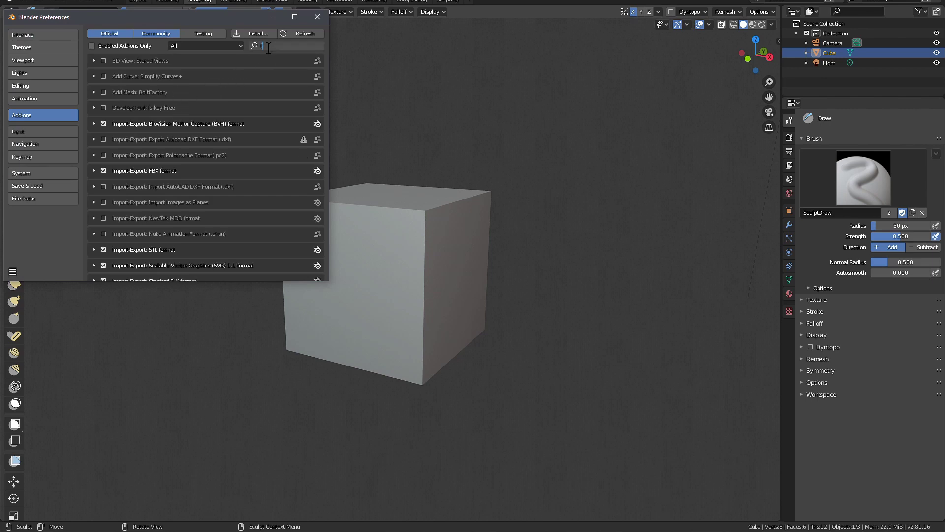
{"action": "type", "text": "2"}
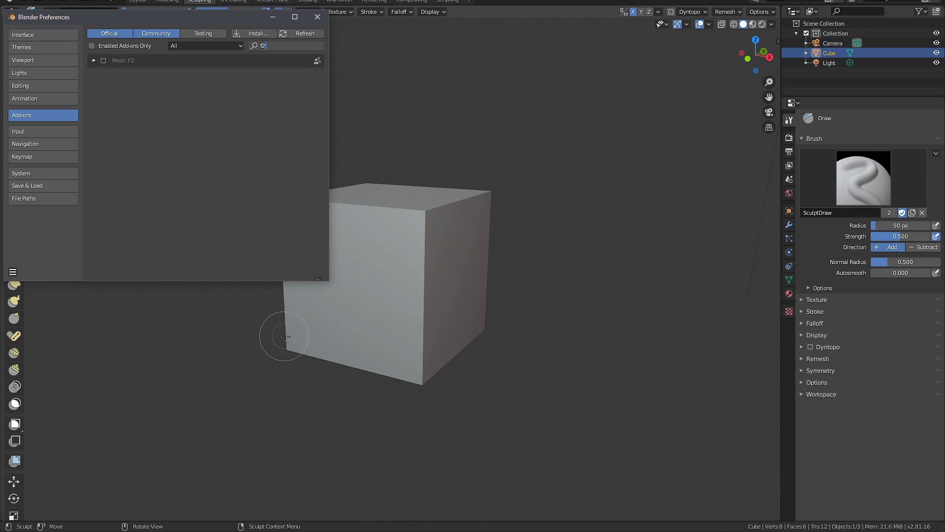
{"action": "left_click", "coordinate": [703, 531]}
{"action": "left_click", "coordinate": [703, 498]}
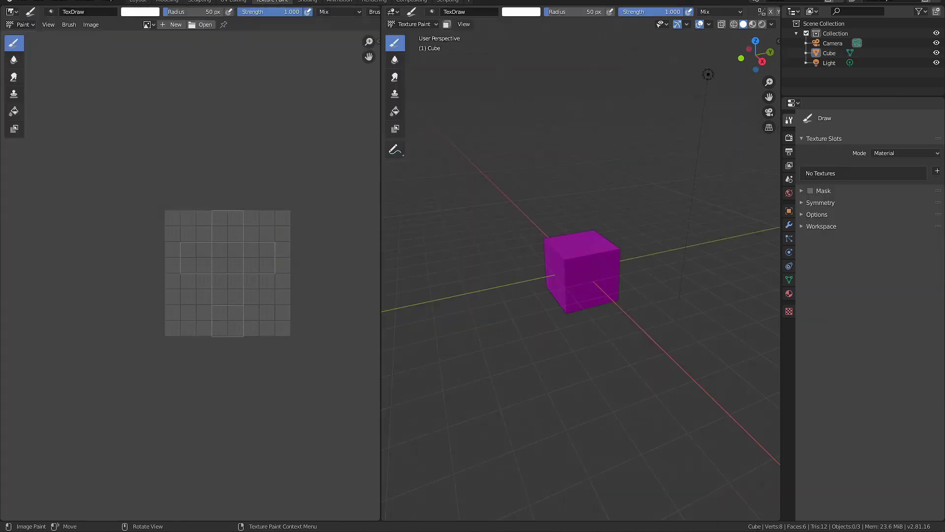
Step: Filter the Texture Paint copy's add-ons by 'f2' to check Mesh: F2 is enabled
{"action": "left_click", "coordinate": [41, 1]}
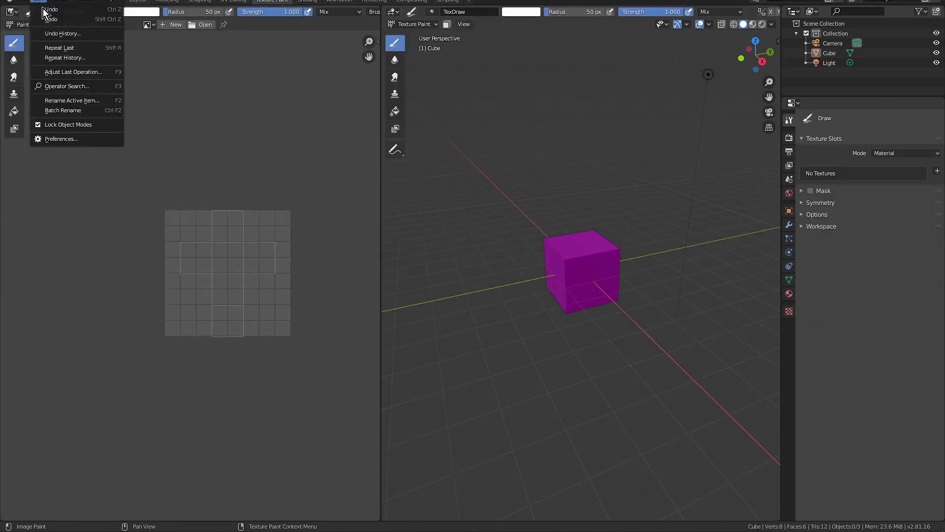
{"action": "left_click", "coordinate": [66, 138]}
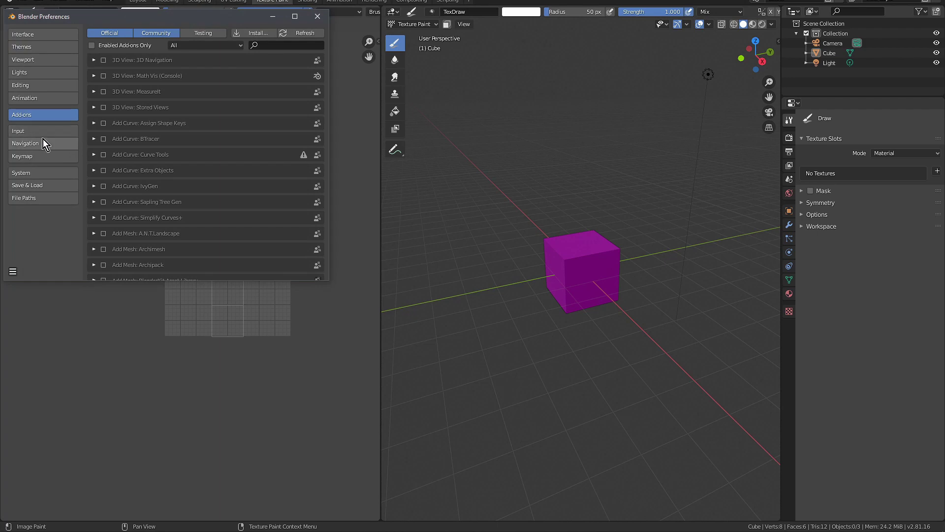
{"action": "left_click", "coordinate": [287, 44]}
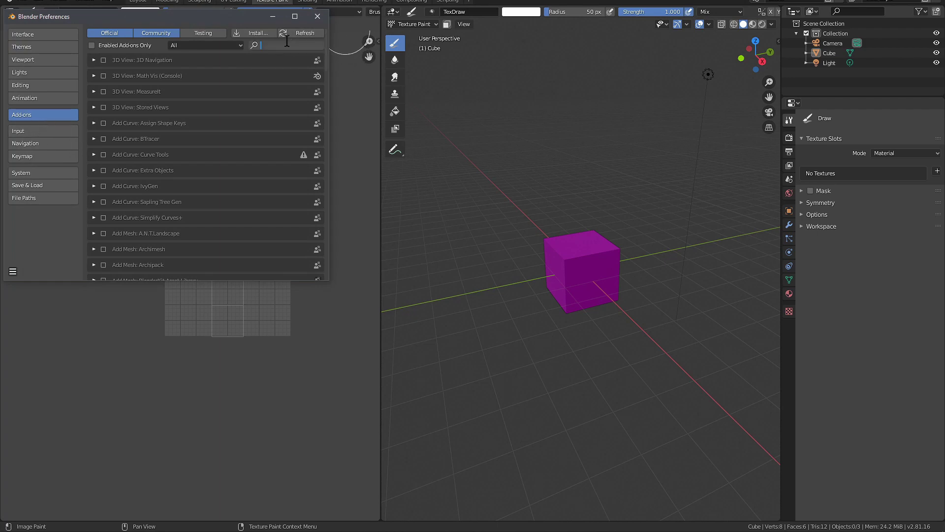
{"action": "type", "text": "f2"}
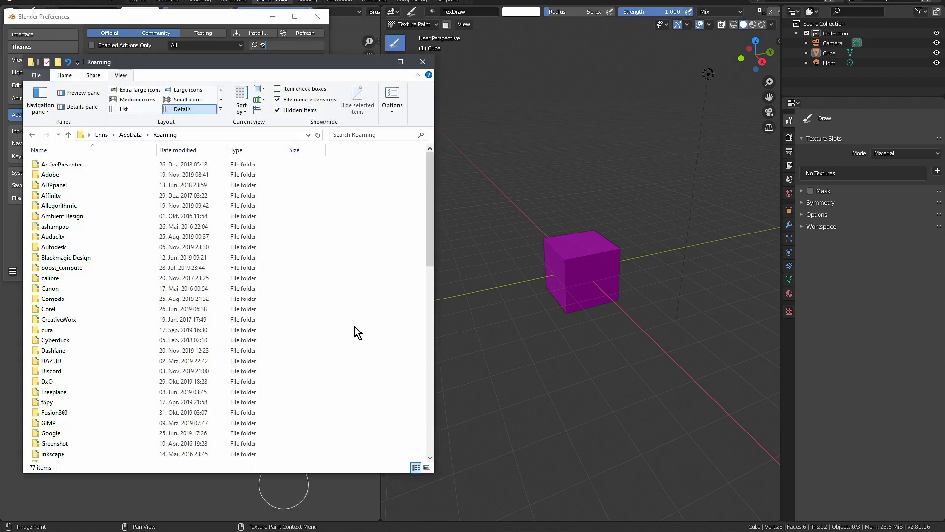
Step: Refresh the AppData Roaming listing and switch to the blender-2.81-windows64-work1 Explorer window
{"action": "right_click", "coordinate": [354, 326]}
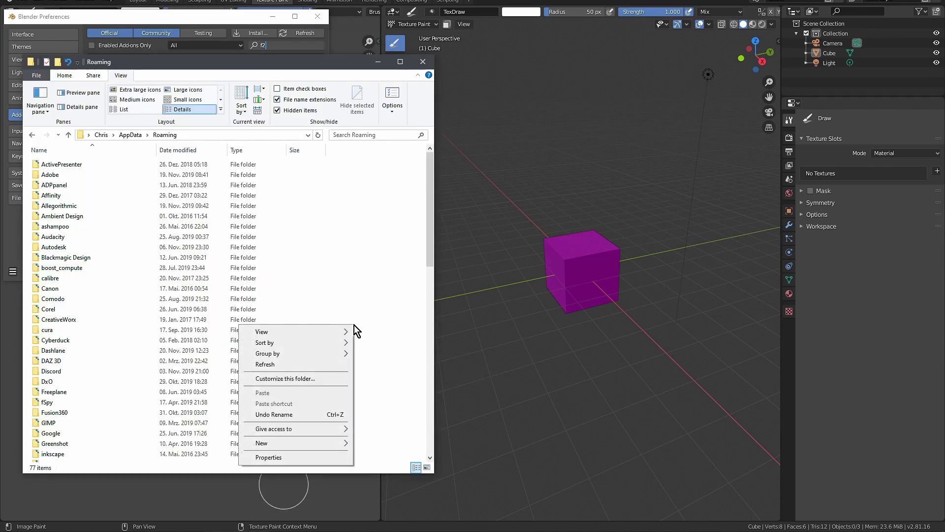
{"action": "left_click", "coordinate": [344, 364]}
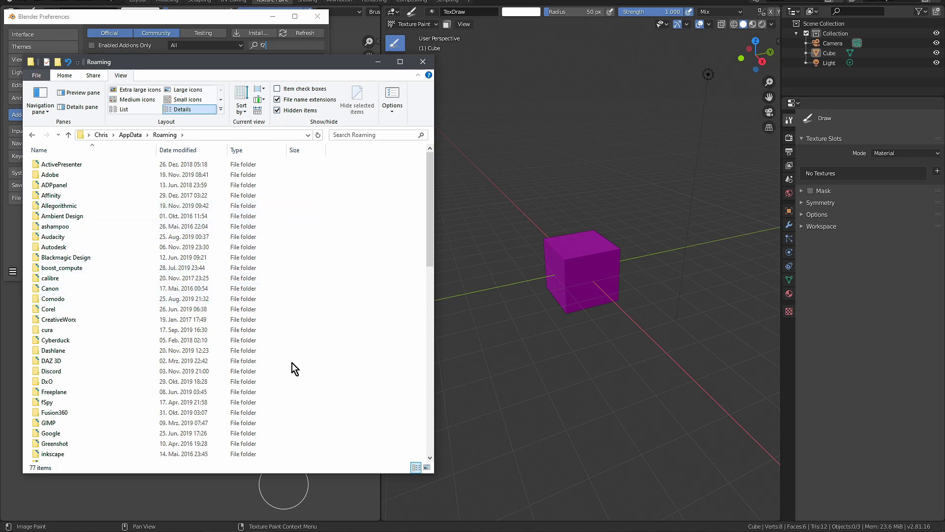
{"action": "mouse_move", "coordinate": [269, 529]}
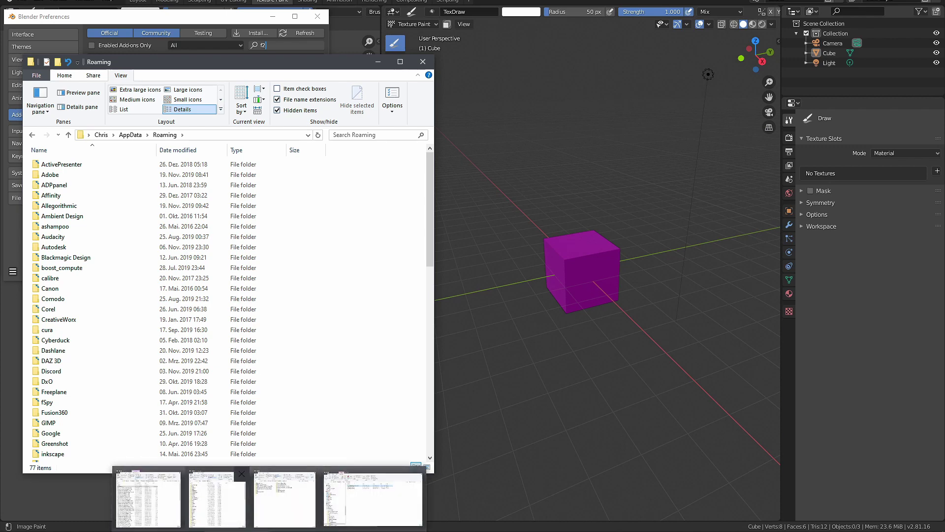
{"action": "left_click", "coordinate": [217, 498]}
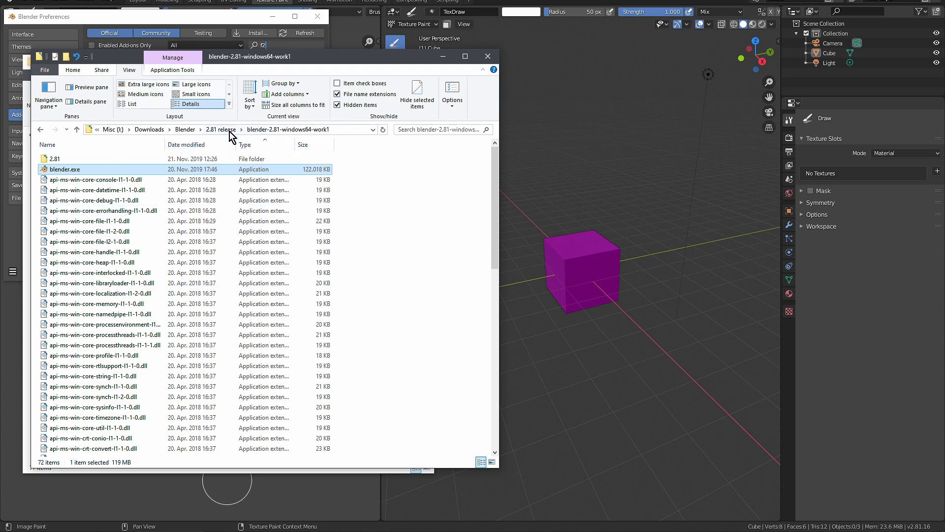
Step: Go up to the Blender downloads folder and open the 2.81 release folder
{"action": "left_click", "coordinate": [185, 128]}
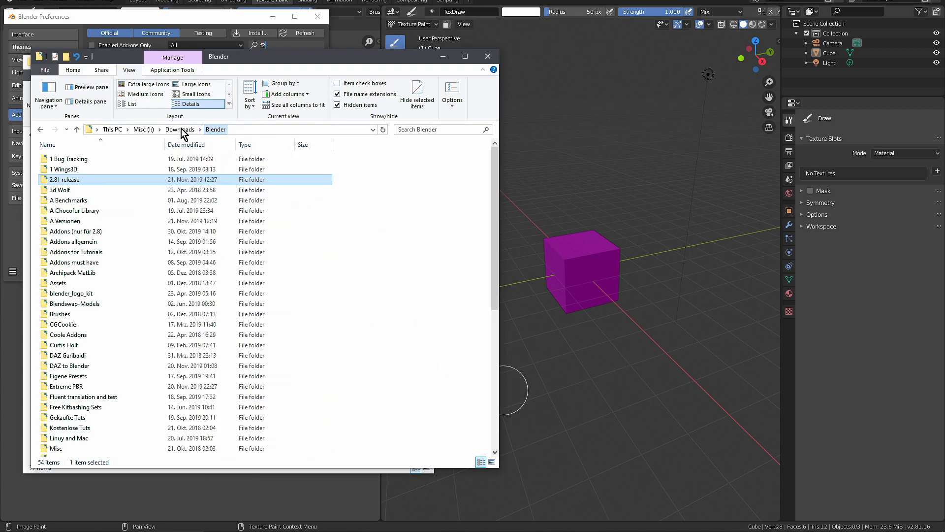
{"action": "double_click", "coordinate": [75, 180]}
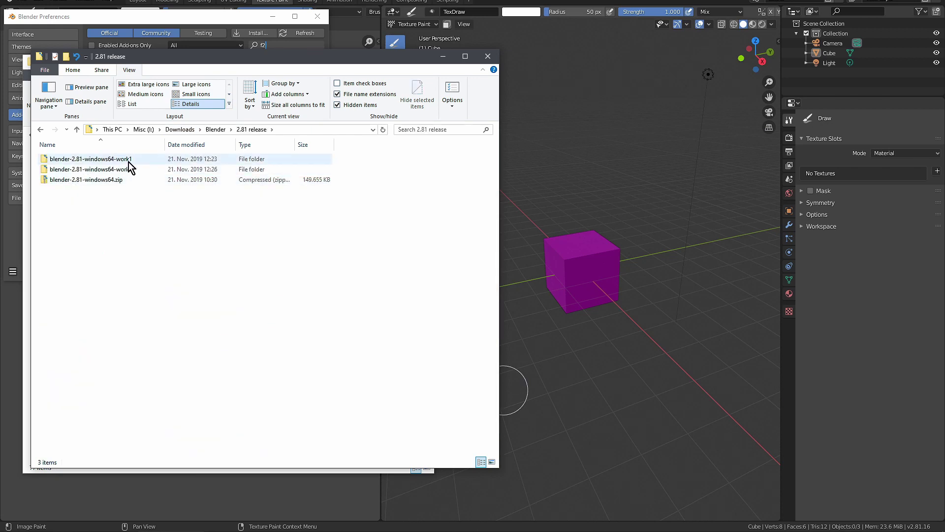
{"action": "mouse_move", "coordinate": [130, 165]}
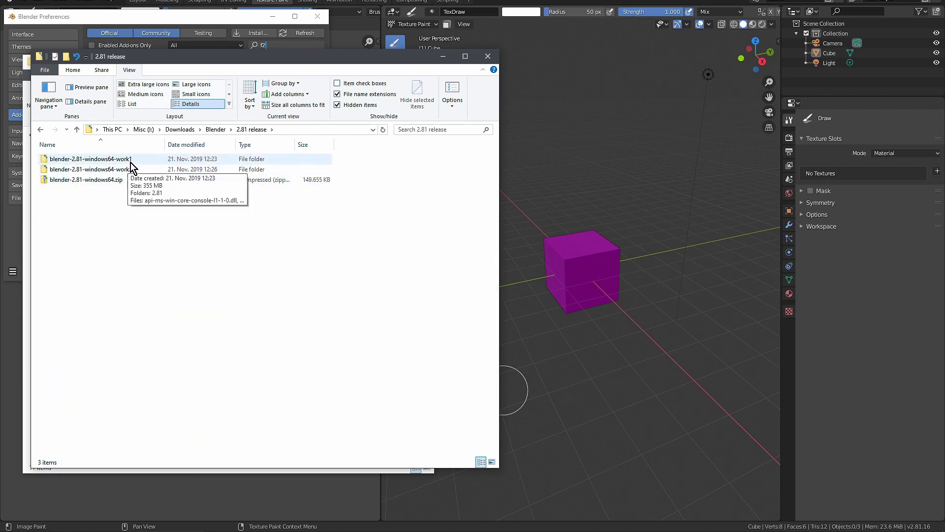